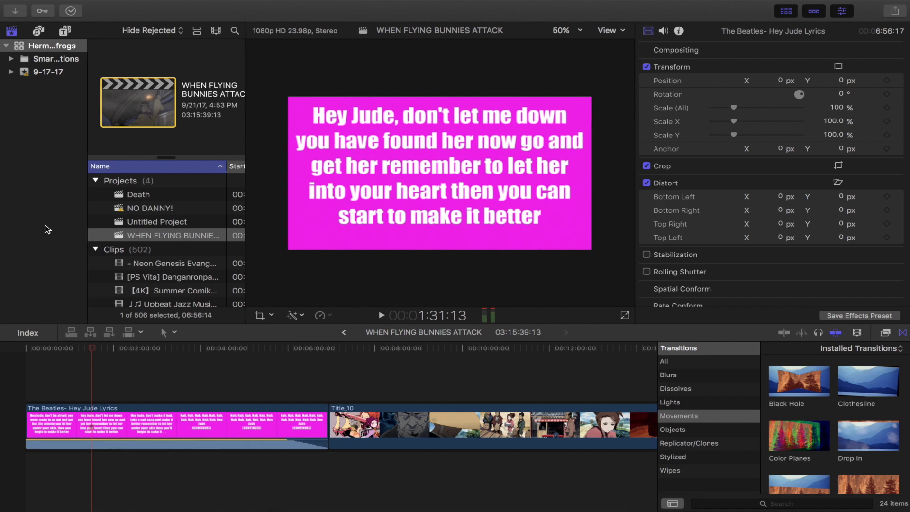
- Play the project from the beginning and zoom out to show the whole timeline
key("Home")
key("space")
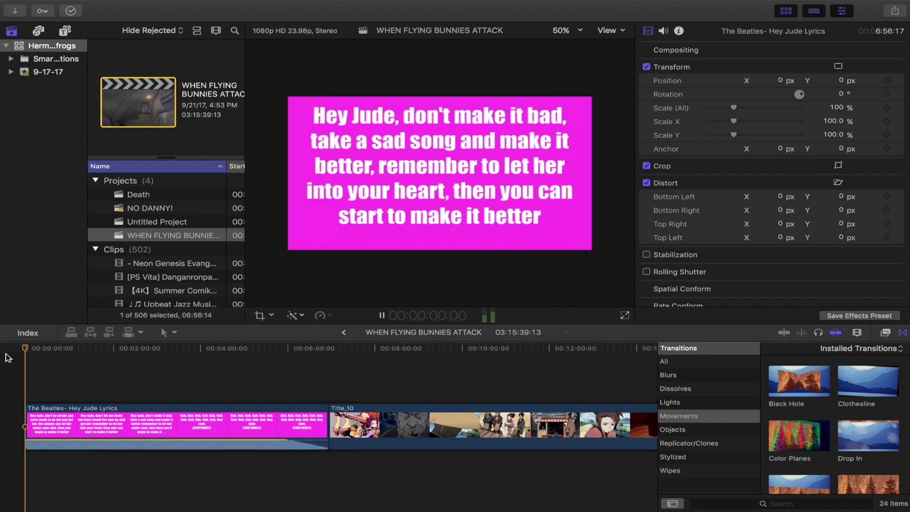
key("super+minus")
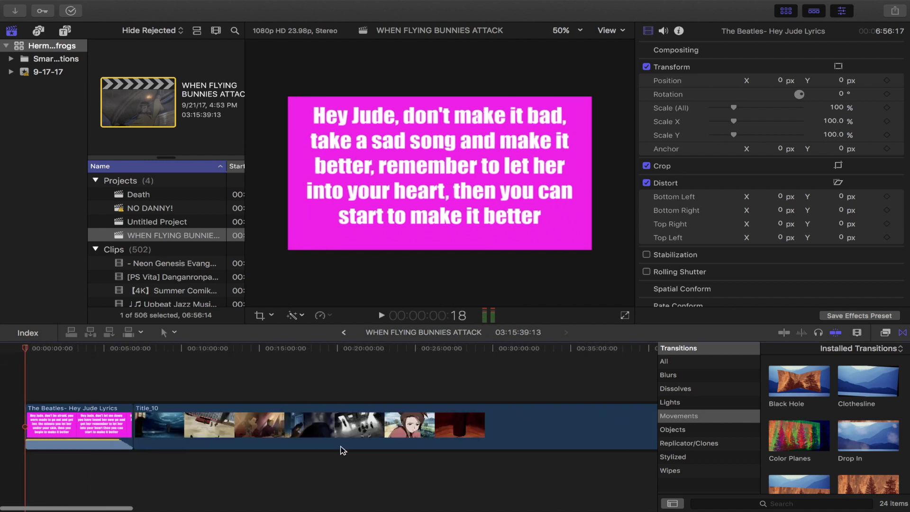
scroll(340, 450, "right", 3)
scroll(87, 389, "left", 2)
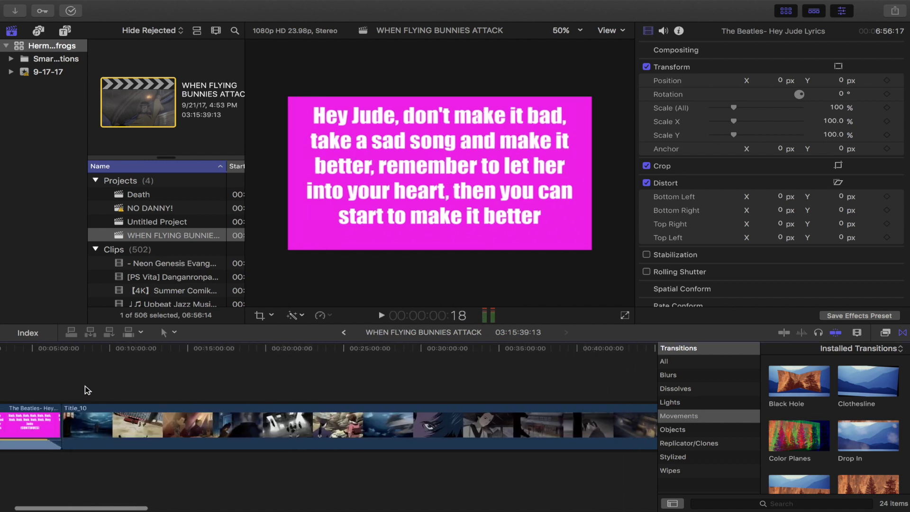
- Scrub and play through Title_10 near 00:51:00, then select the isolated five-second piece
left_click(195, 394)
left_click(254, 394)
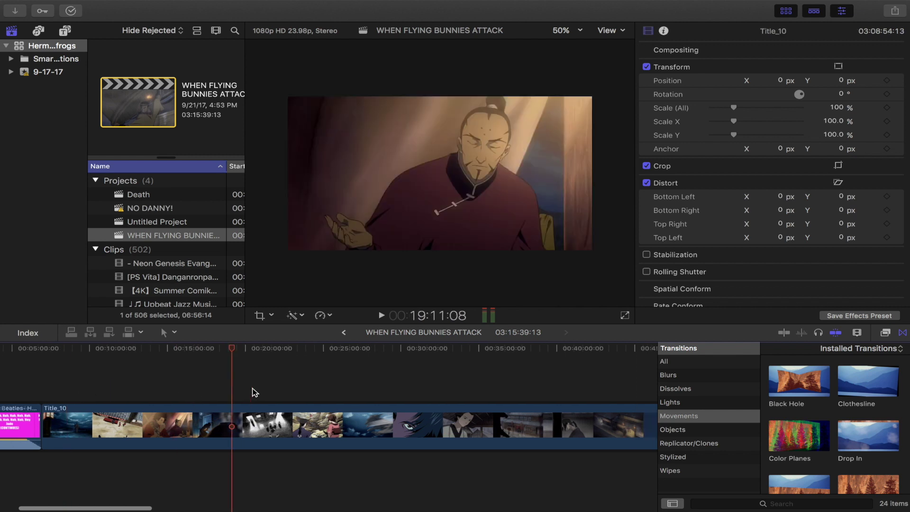
scroll(296, 384, "right", 5)
left_click(293, 384)
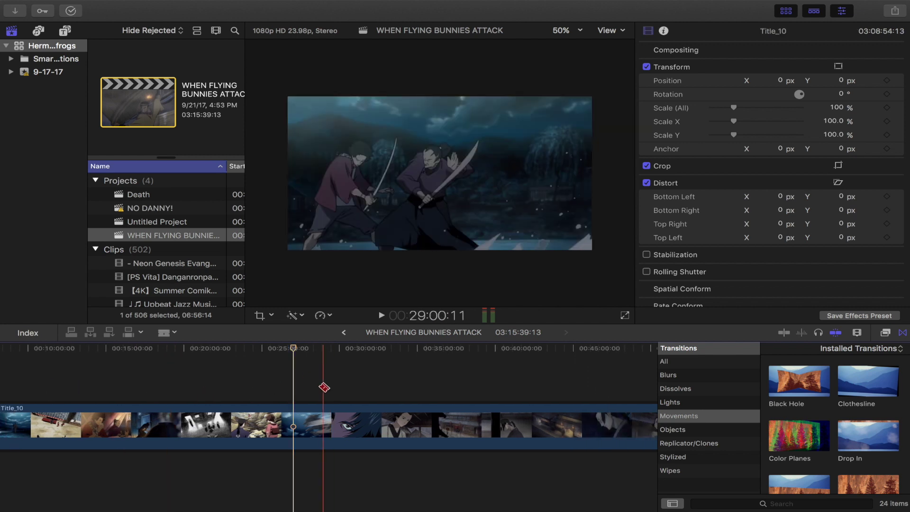
scroll(396, 391, "right", 5)
scroll(298, 393, "right", 5)
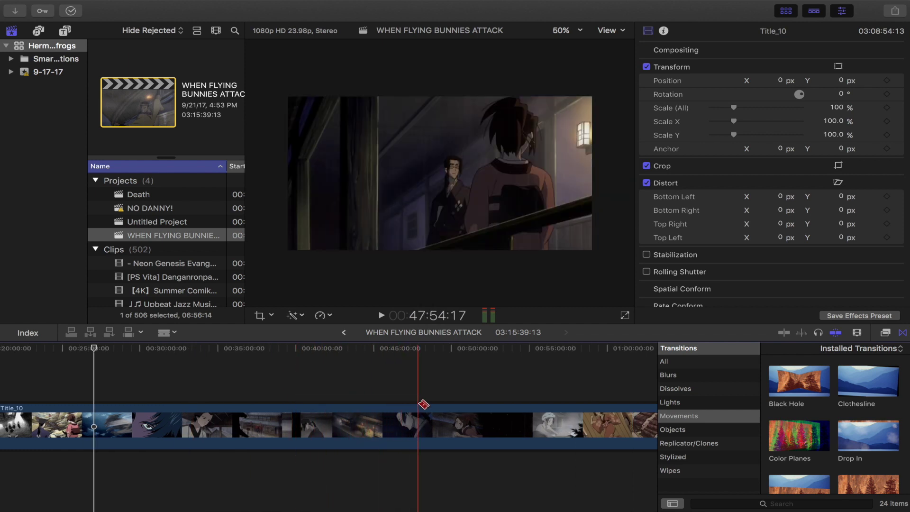
left_click(434, 392)
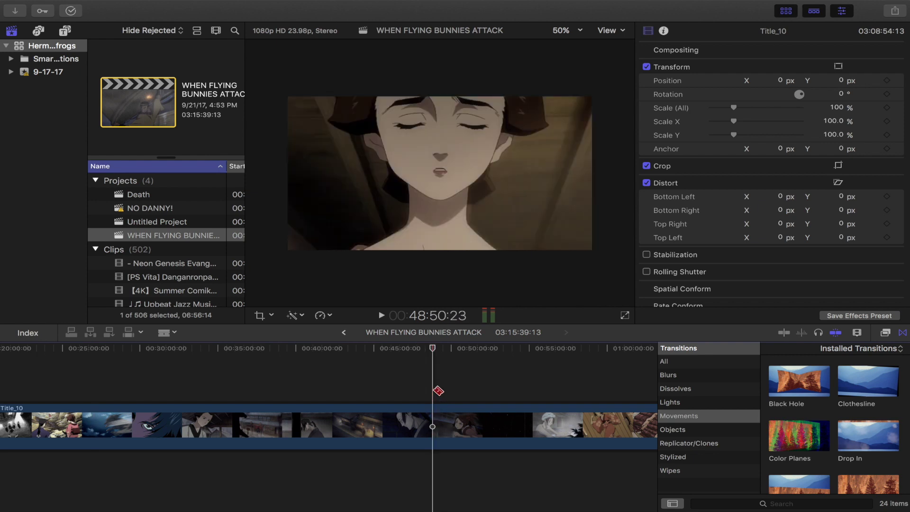
key("space")
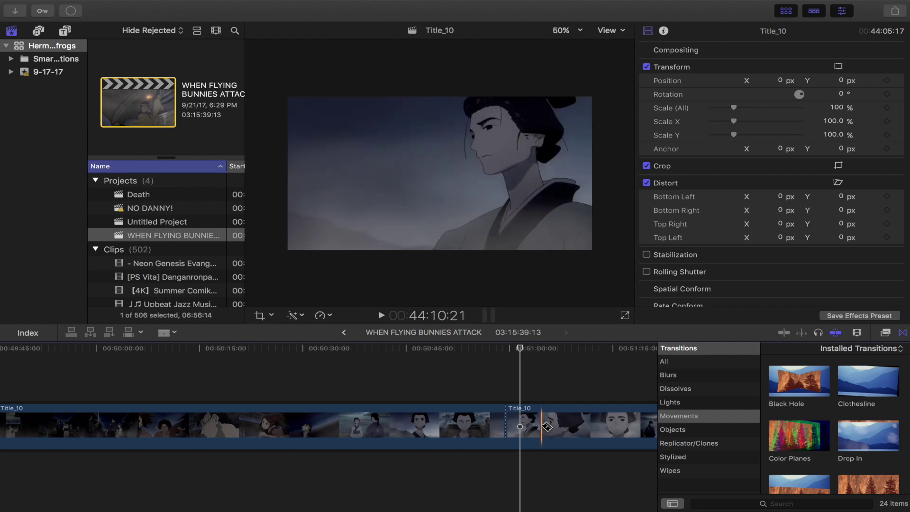
left_click(526, 425)
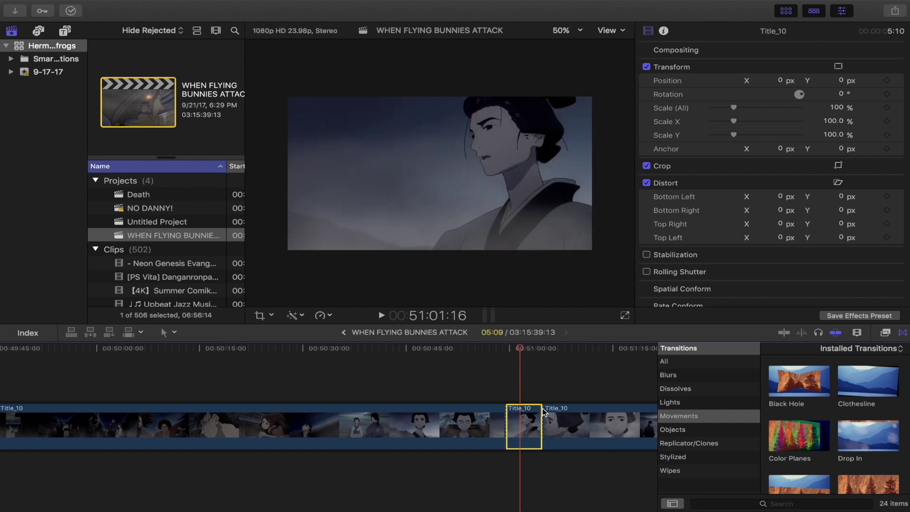
- Delete the Title_10 footage before and after the short piece
left_click(585, 420)
key("Delete")
left_click(491, 425)
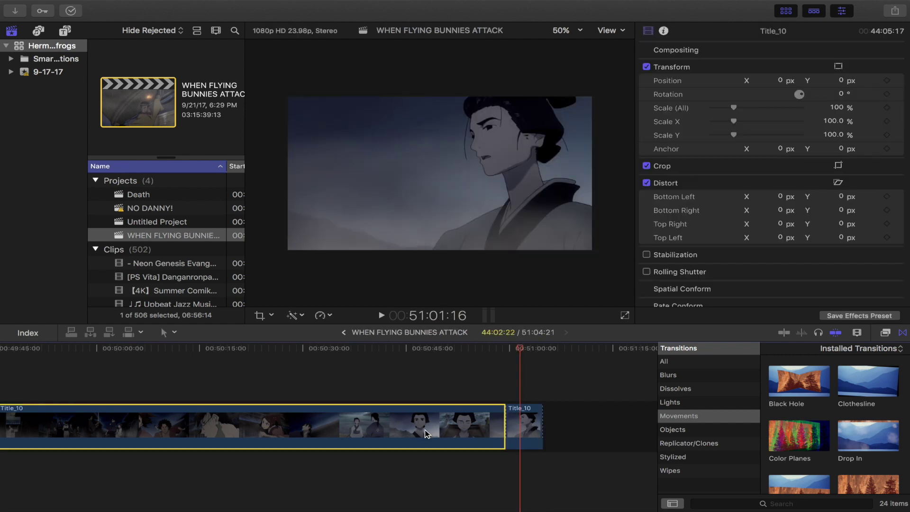
key("Delete")
- Move the short Title_10 piece above the start of the lyrics clip
key("super+minus")
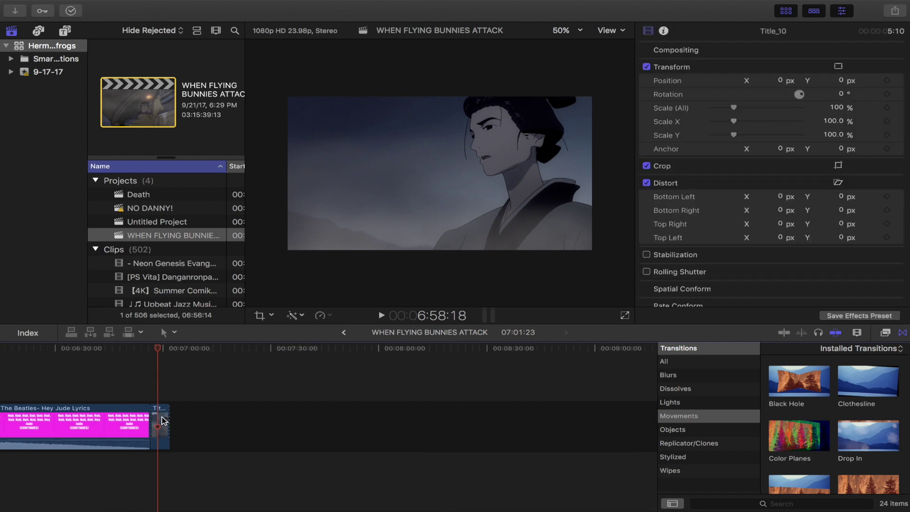
left_click(157, 415)
mouse_move(157, 414)
left_mouse_down()
mouse_move(222, 369)
mouse_move(2, 403)
left_mouse_up()
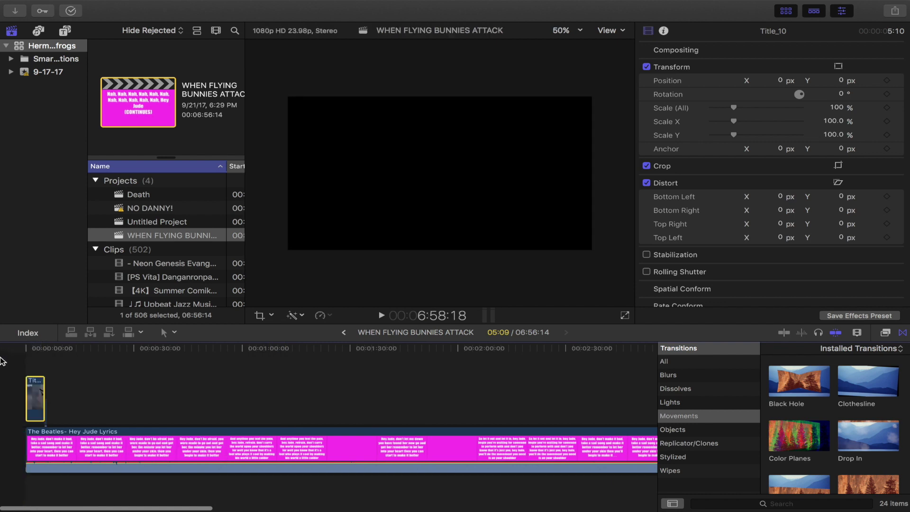
- Zoom in to individual frames and split Title_10 at frame 20
key("super+equal")
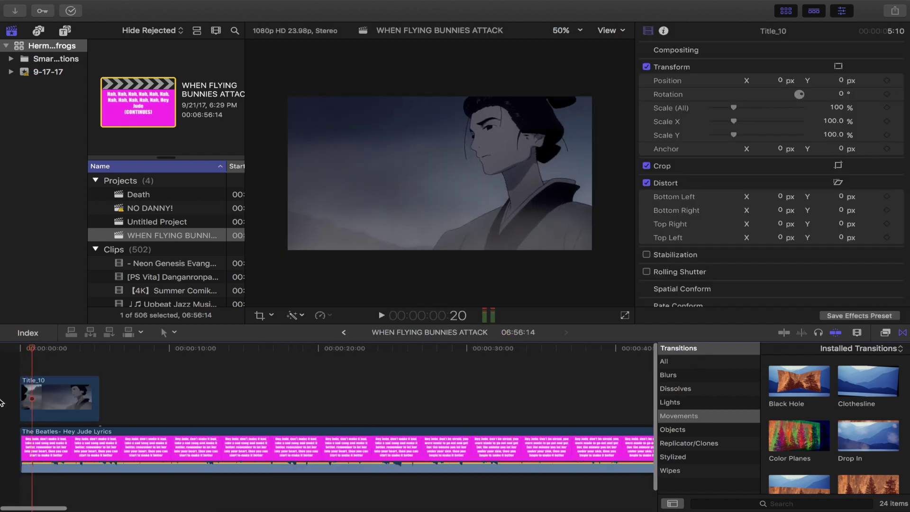
key("super+equal")
key("super+equal")
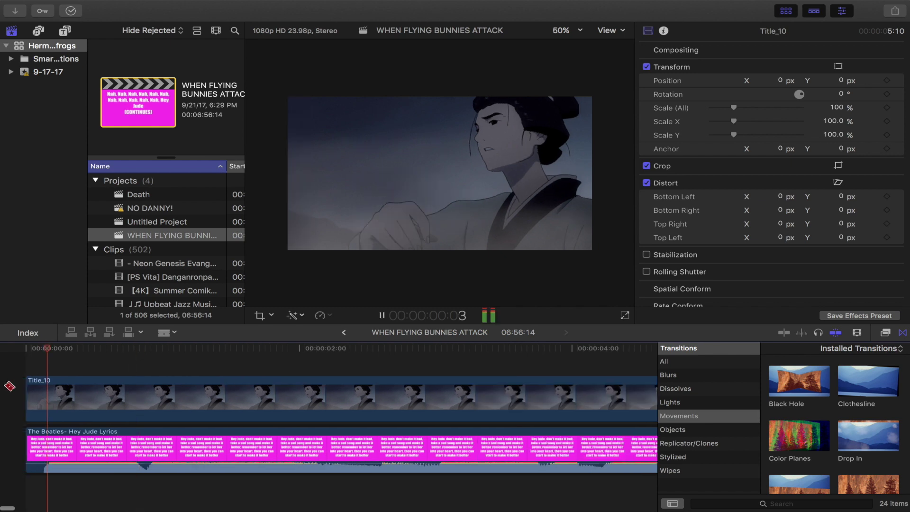
key("super+equal")
key("Left")
key("Left")
key("Left")
key("Left")
key("Left")
key("Left")
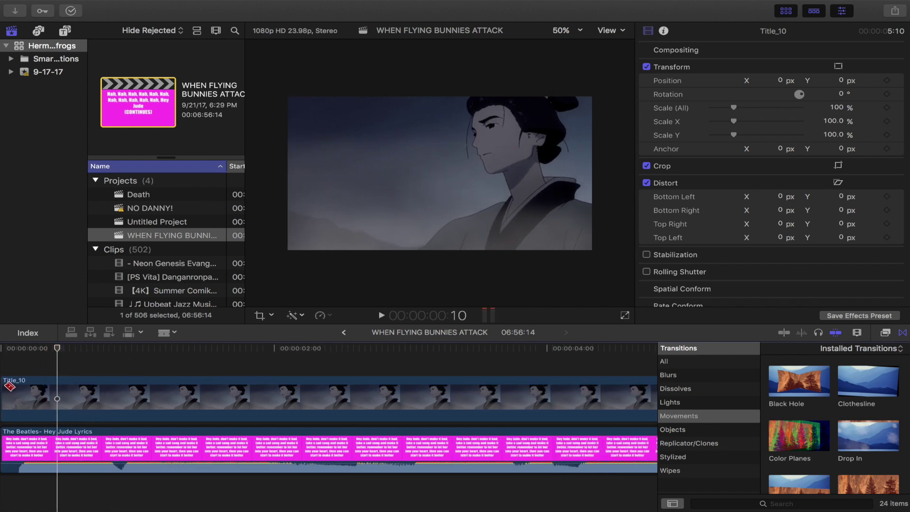
key("Right")
key("Right")
key("Right")
key("Right")
key("Right")
key("Right")
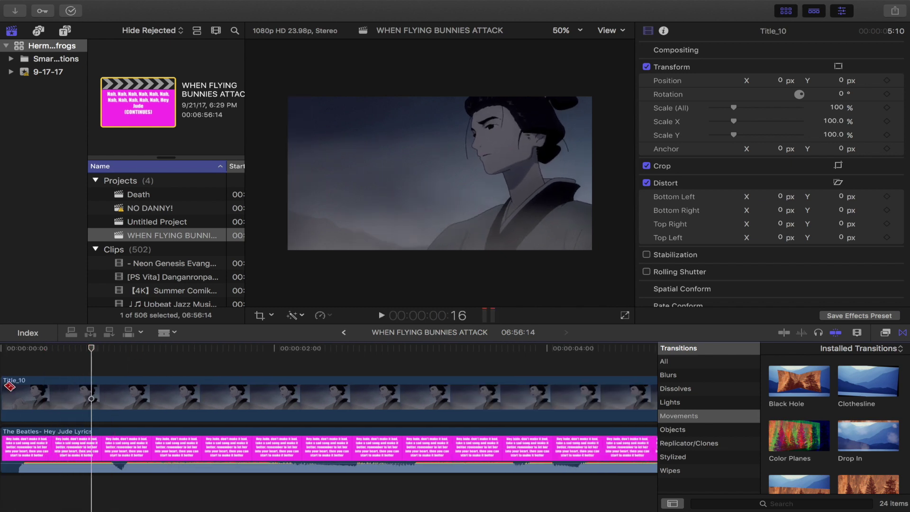
key("Right")
key("Right")
key("Right")
key("Right")
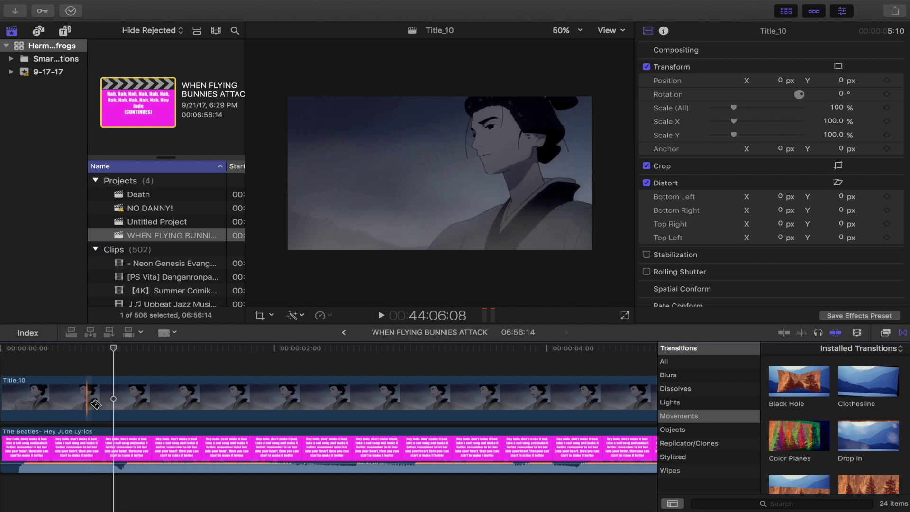
left_click(115, 398)
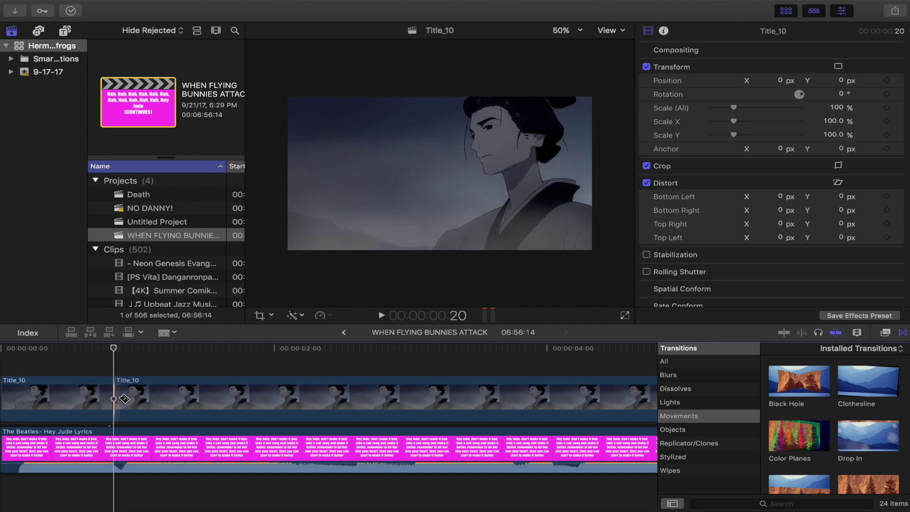
- Advance to the next syllable and split the Title_10 clip again
key("a")
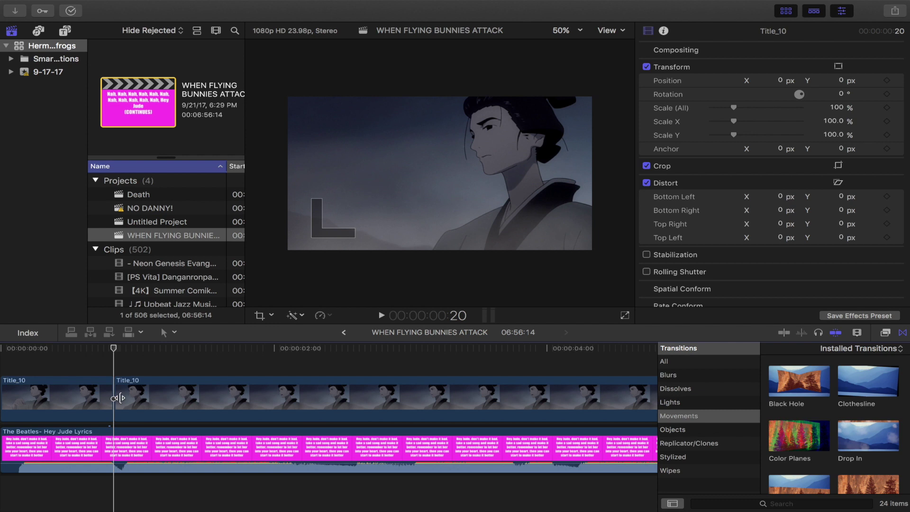
key("Right")
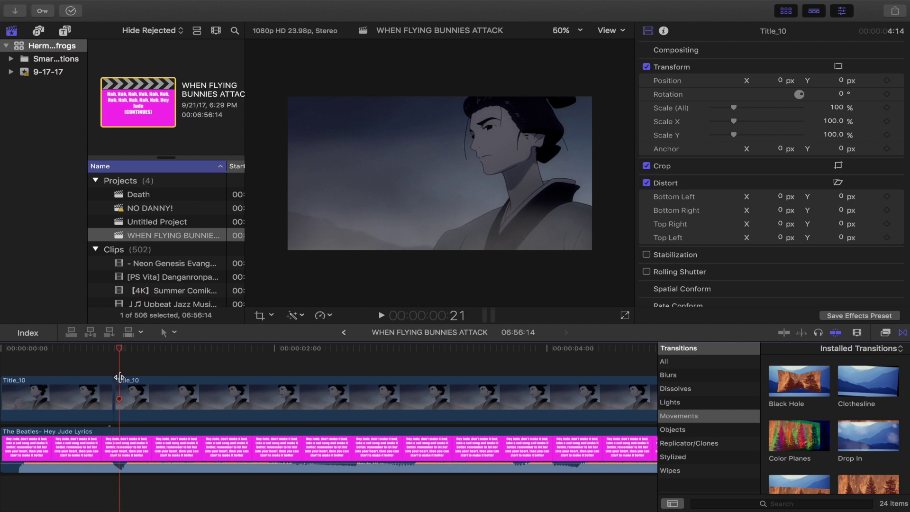
key("Right")
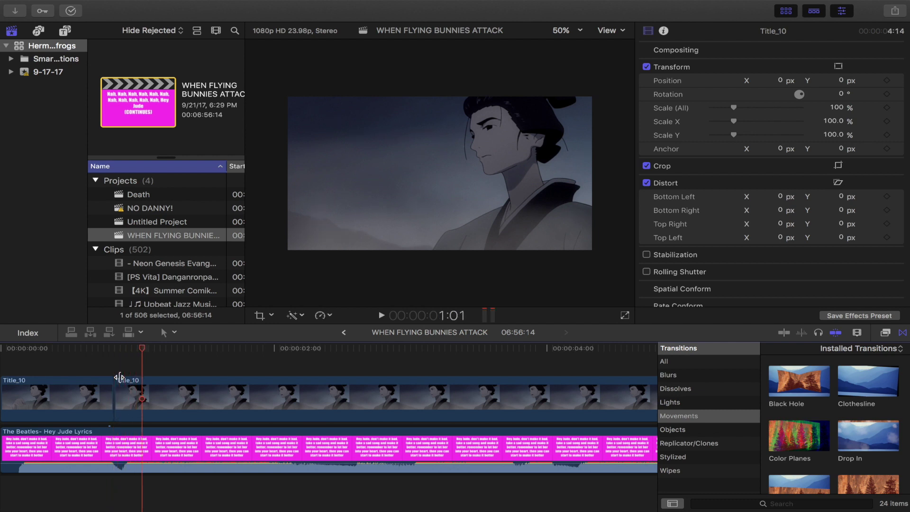
key("Right")
key("Right")
key("Right")
key("Right")
key("Right")
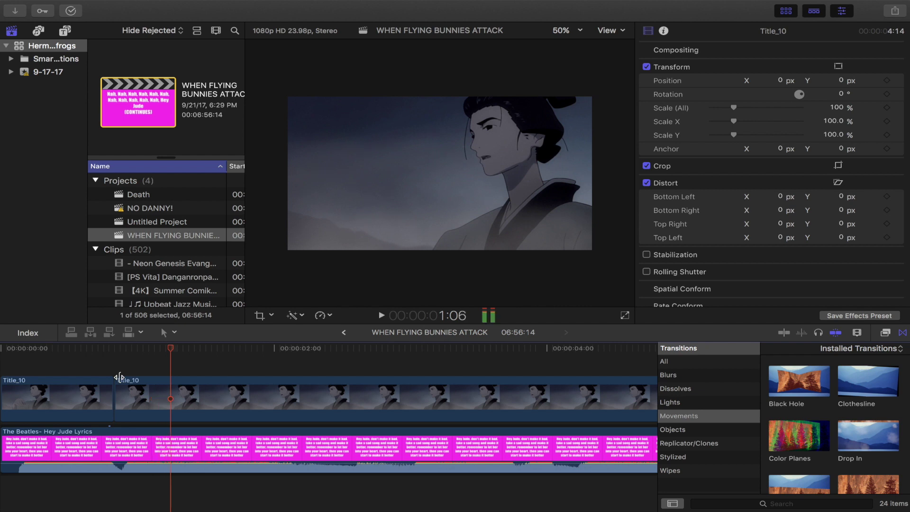
left_click_drag(123, 378, 163, 413)
left_click(172, 410)
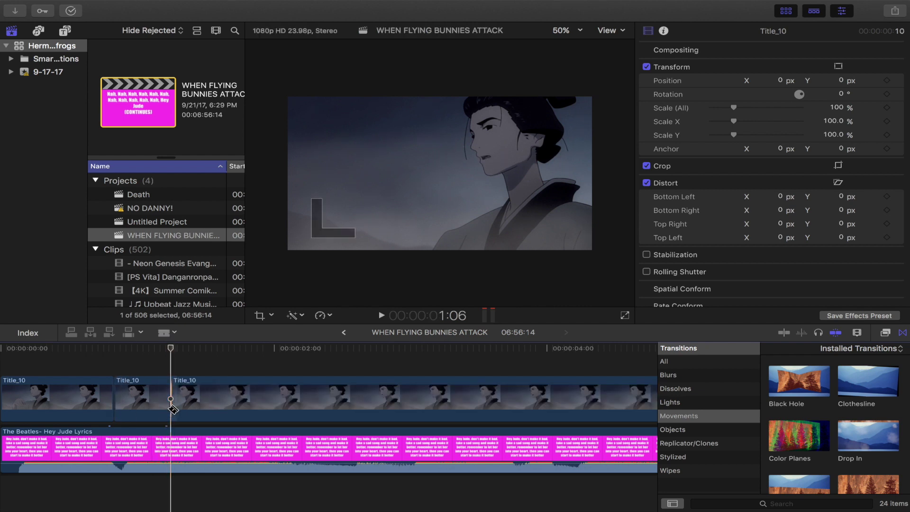
- Find the following syllable frame and split the title clip there with the Blade
key("Right")
key("Right")
key("Right")
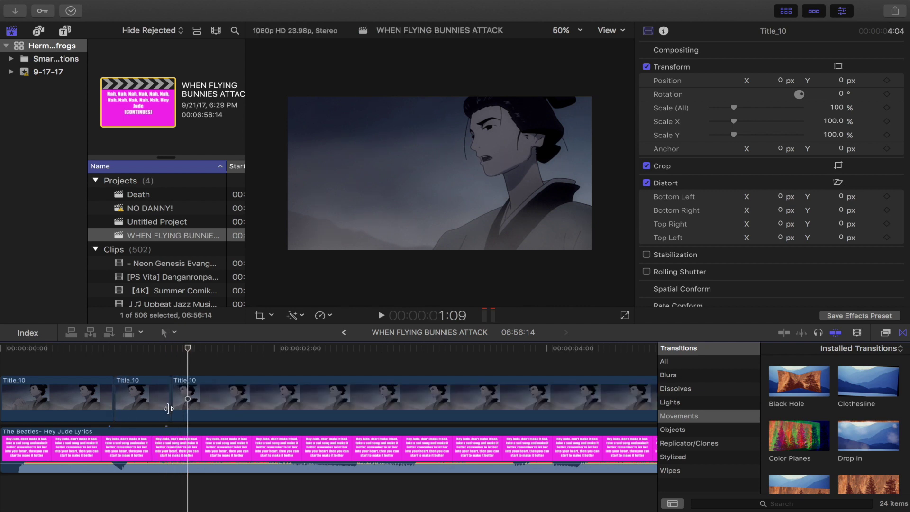
key("Right")
key("Right")
key("Right")
key("Right")
key("Left")
key("Left")
key("Left")
key("Left")
key("Left")
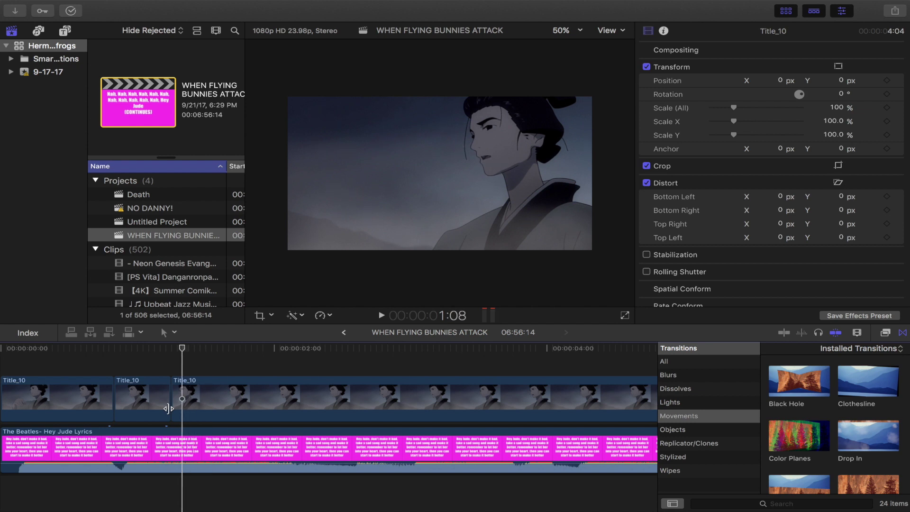
key("Left")
key("Right")
key("Right")
key("b")
left_click(191, 411)
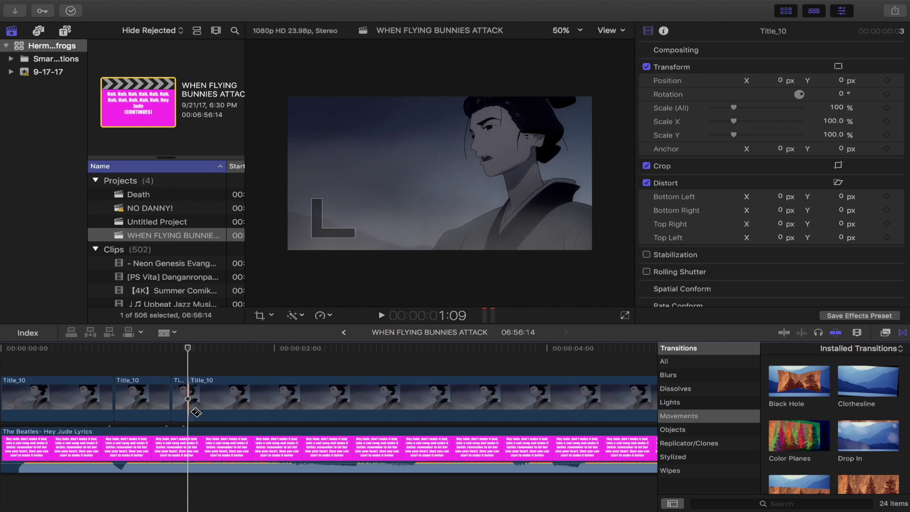
- Find the syllable start and move the mouth clip boundary so L lands on it
key("Left")
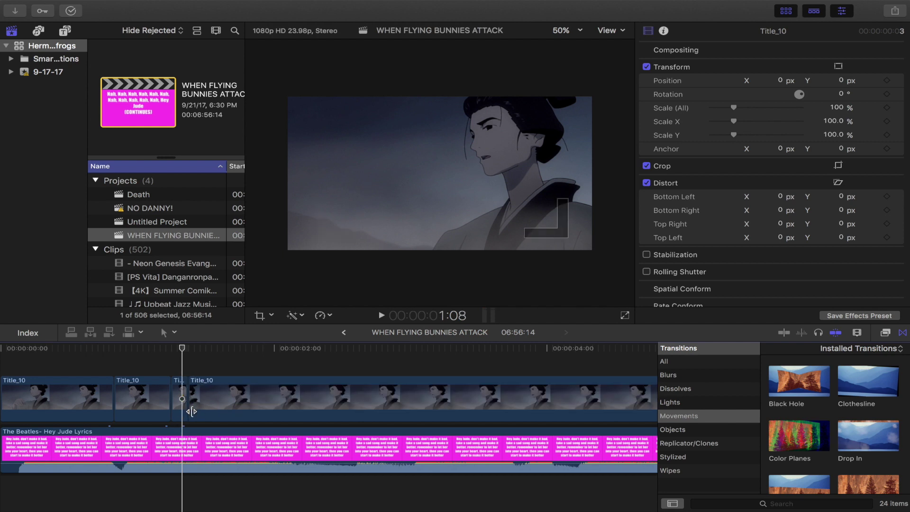
key("Left")
key("Left")
key("Left")
key("Right")
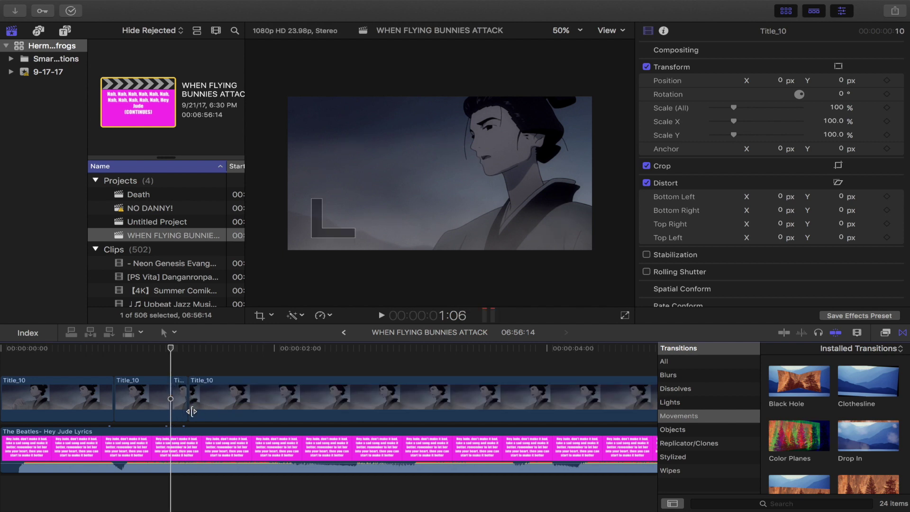
key("Right")
key("Right")
key("Right")
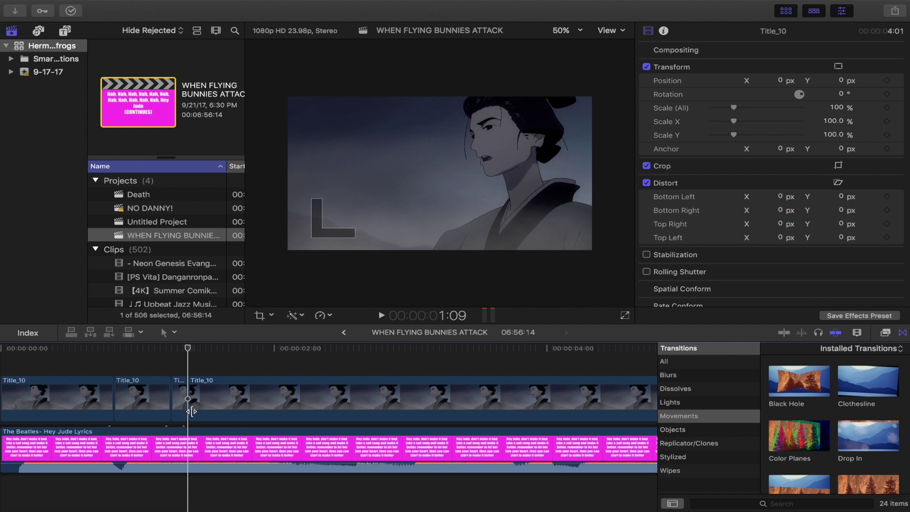
key("Left")
key("Right")
key("Right")
key("Right")
key("Right")
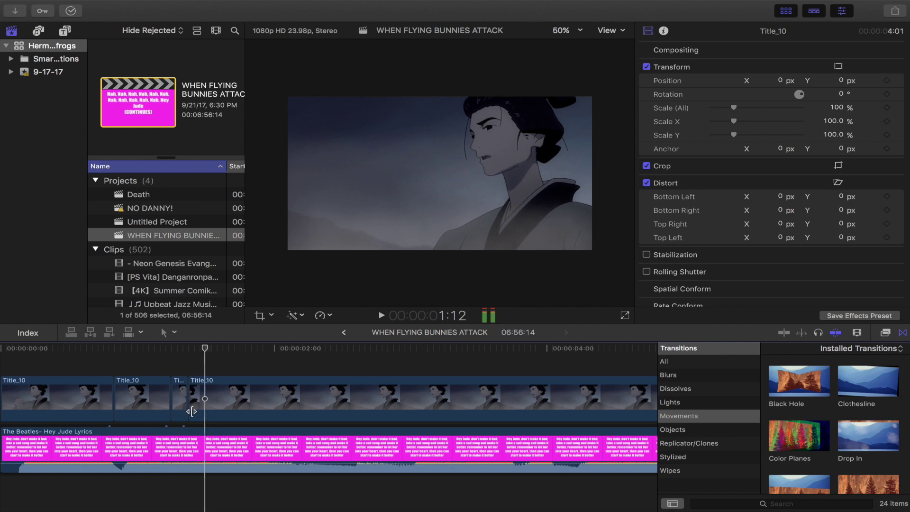
key("Left")
left_click_drag(191, 412, 206, 410)
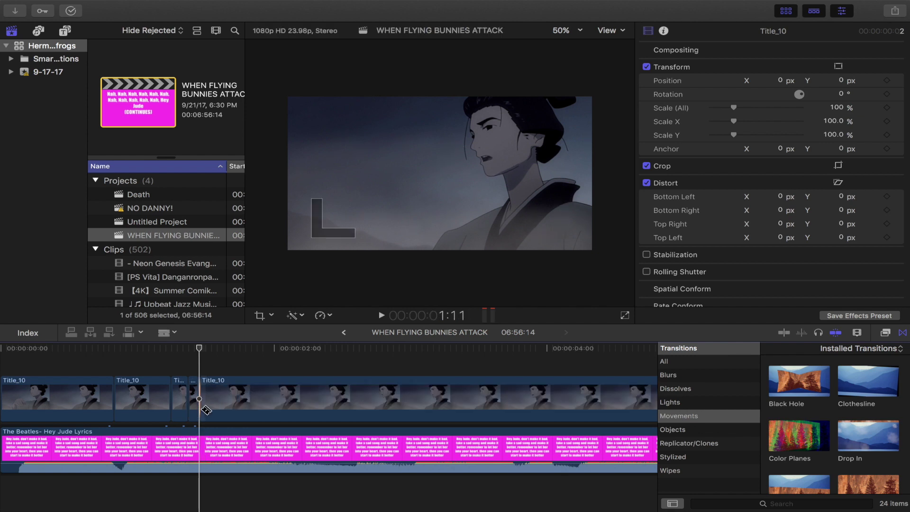
- Step past the L mouth and delete the long trailing mouth title clip
key("Right")
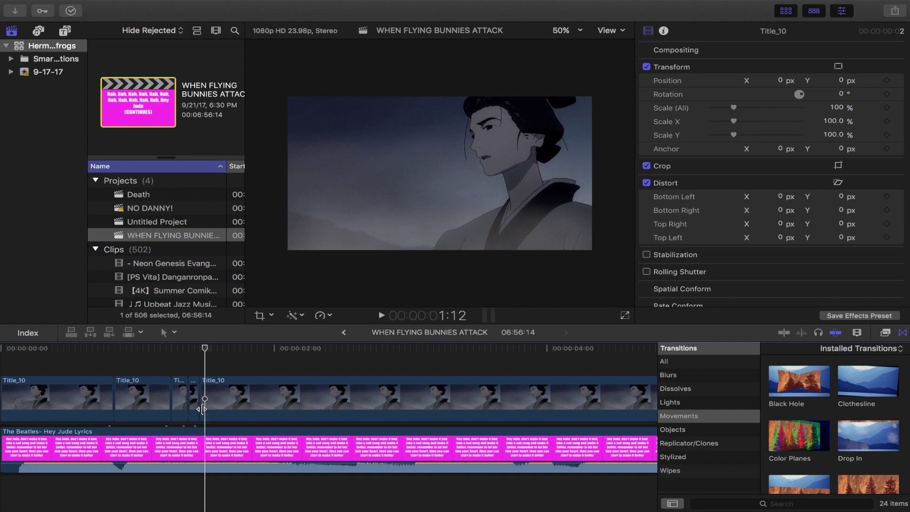
key("Right")
key("Right")
key("Right")
key("Right")
key("Right")
key("Right")
key("Right")
key("Right")
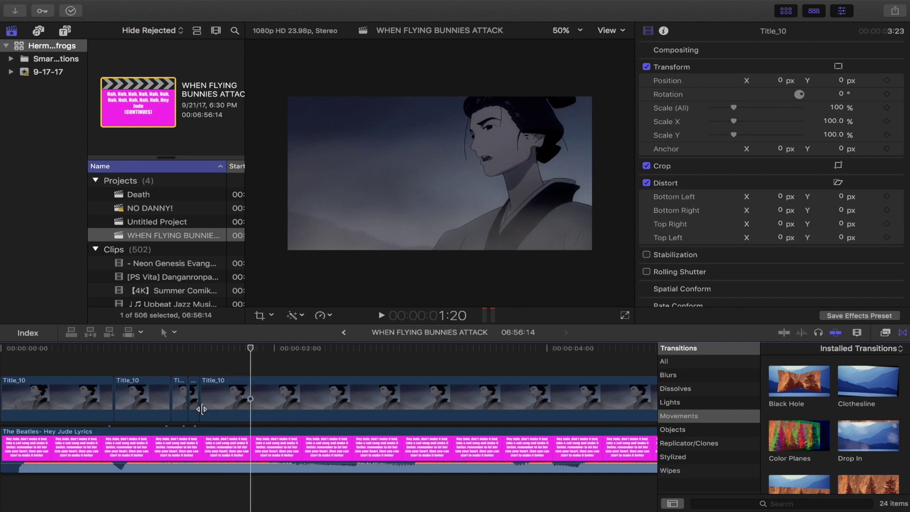
key("Right")
key("Right")
key("Right")
key("Right")
key("Right")
key("Right")
key("Right")
key("Right")
key("Right")
key("Right")
key("Right")
key("Right")
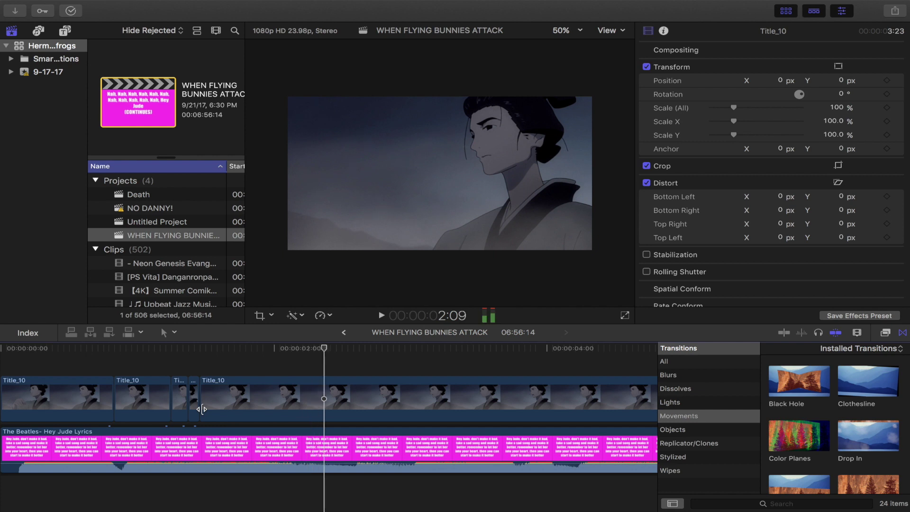
key("Right")
key("Right")
key("Right")
key("Right")
left_click(261, 393)
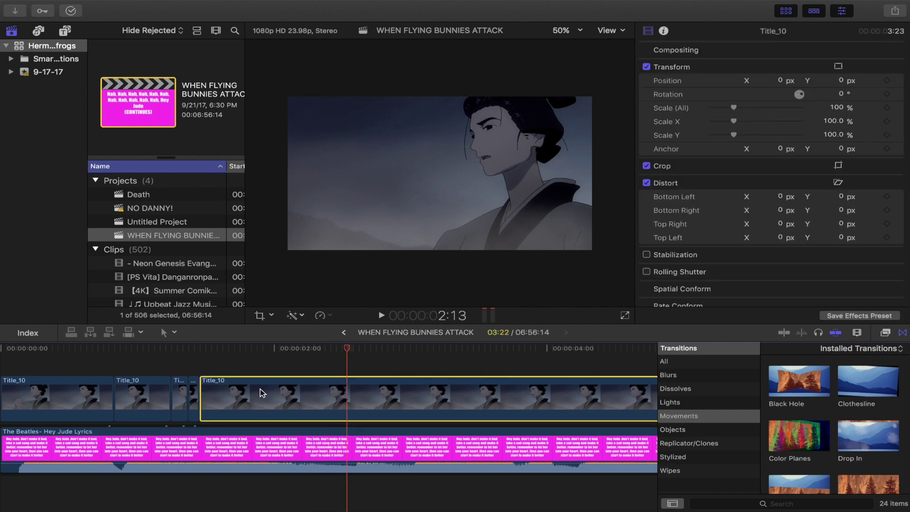
key("Delete")
scroll(142, 392, "left", 2)
- Move a mouth title clip earlier and shorten its end
left_click(42, 381)
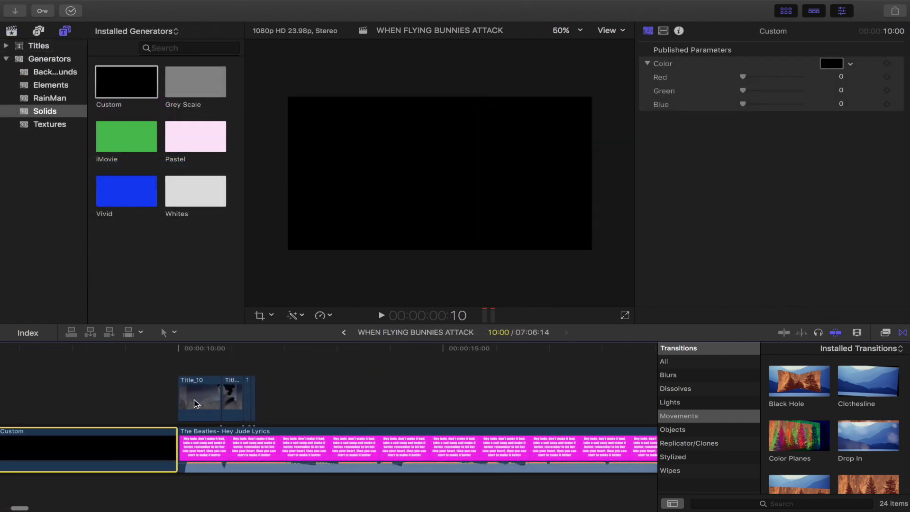
left_click_drag(196, 402, 162, 407)
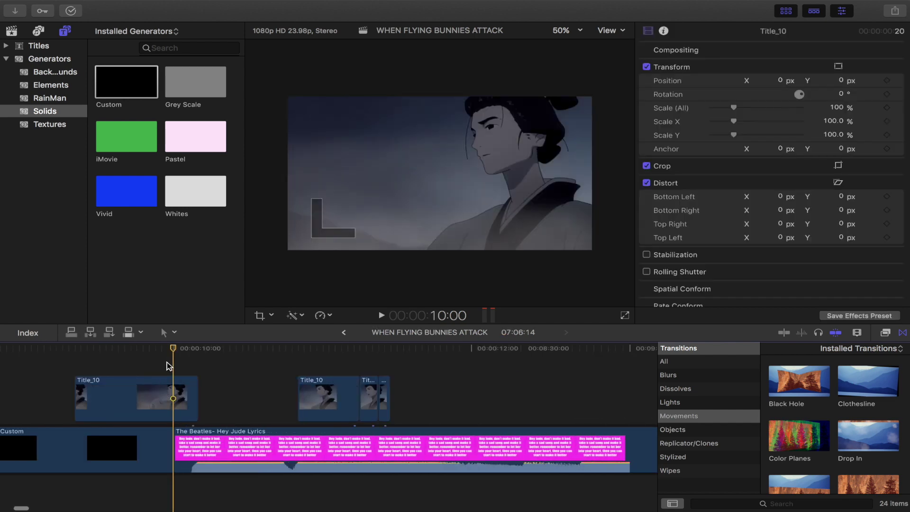
left_click_drag(234, 402, 219, 388)
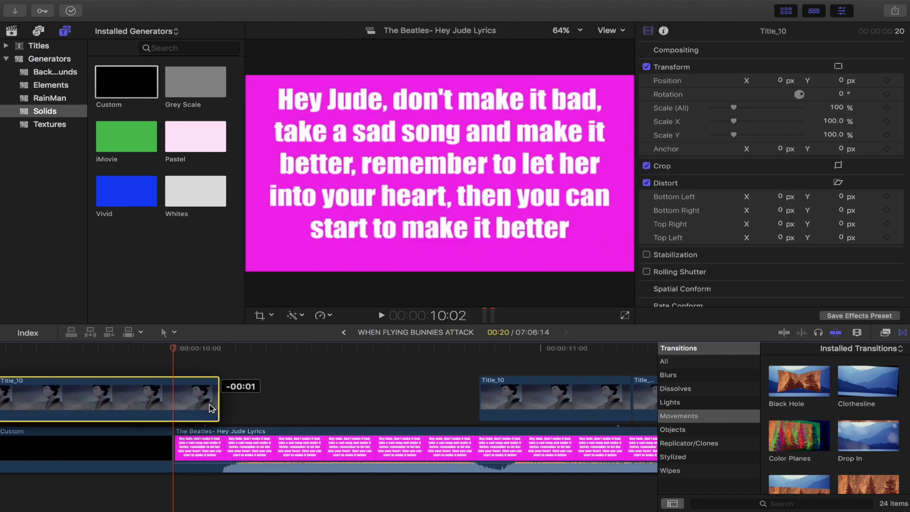
- Zoom out and step frame by frame from before the first mouth clip to check the syllable
key("super+minus")
left_click(213, 366)
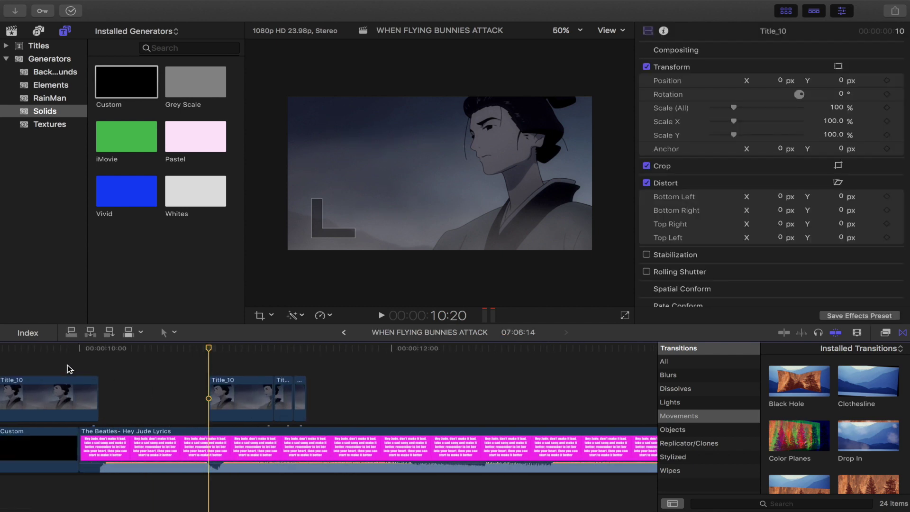
left_click(8, 369)
key("Right")
key("Right")
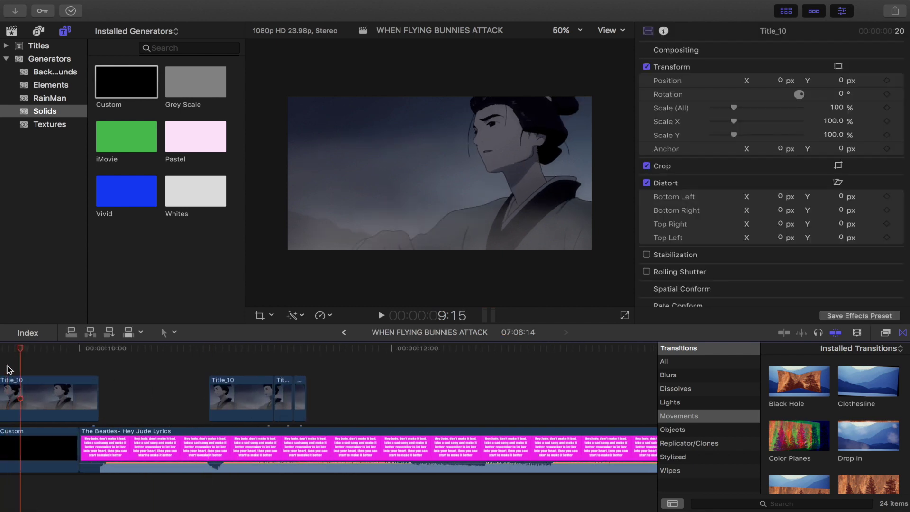
key("Right")
key("Right")
key("Right")
key("Right")
key("Right")
key("Right")
key("Right")
key("Right")
key("Right")
key("Right")
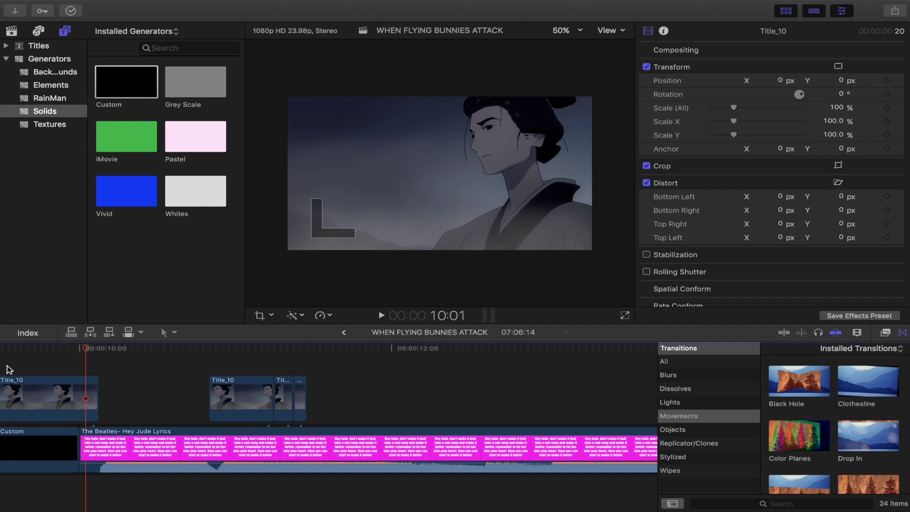
key("Right")
key("Right")
scroll(9, 370, "right", 2)
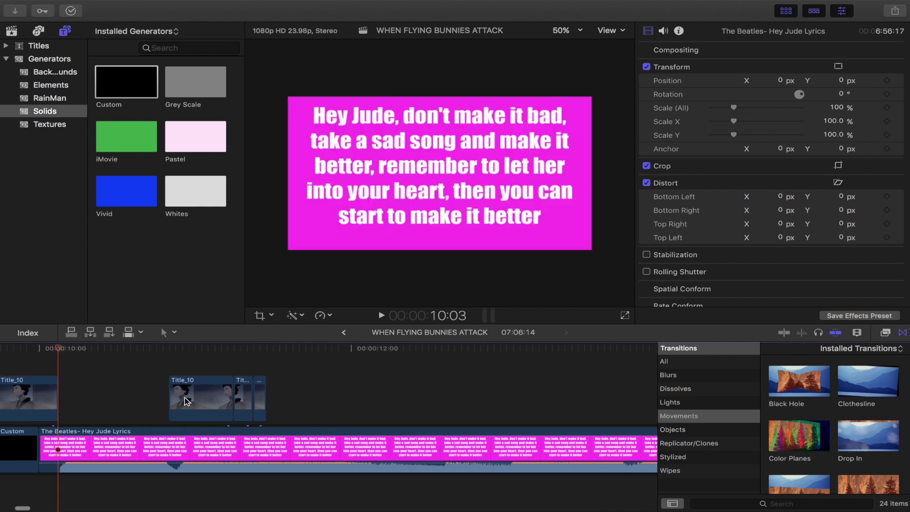
- Shift the small and second mouth clips left beside the first and shorten the second
left_click(234, 363)
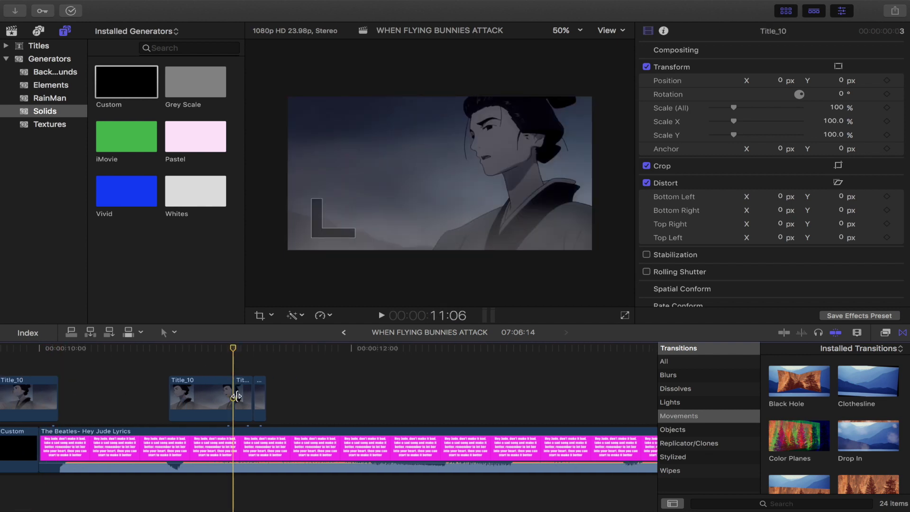
left_click_drag(242, 395, 119, 395)
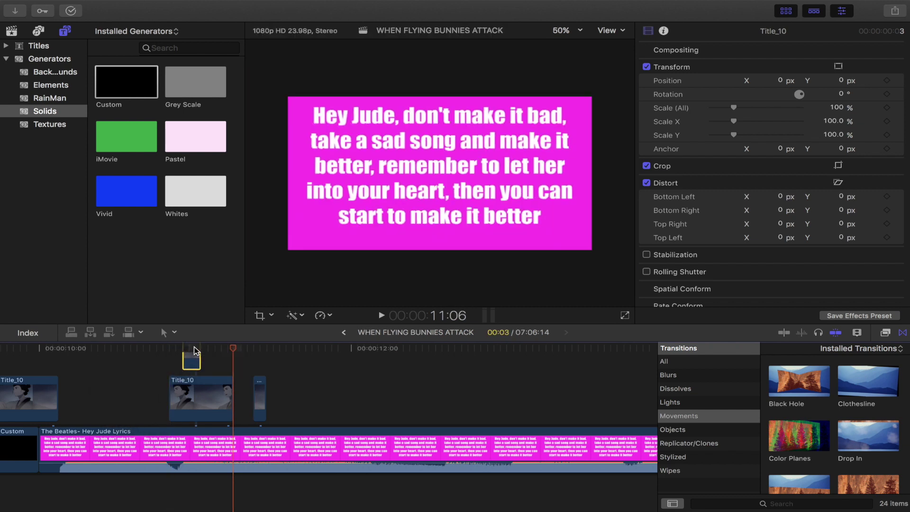
left_click_drag(187, 385, 79, 385)
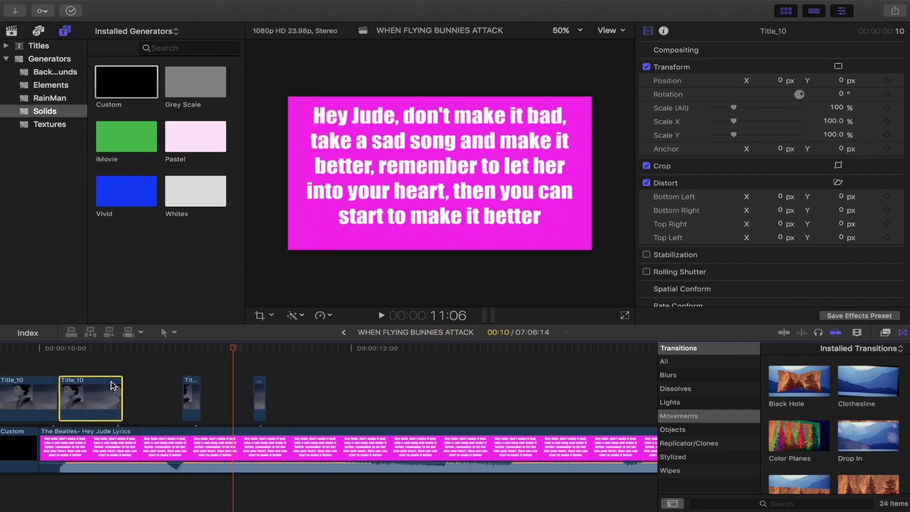
left_click_drag(122, 405, 70, 405)
scroll(89, 368, "up", 3)
scroll(89, 367, "up", 3)
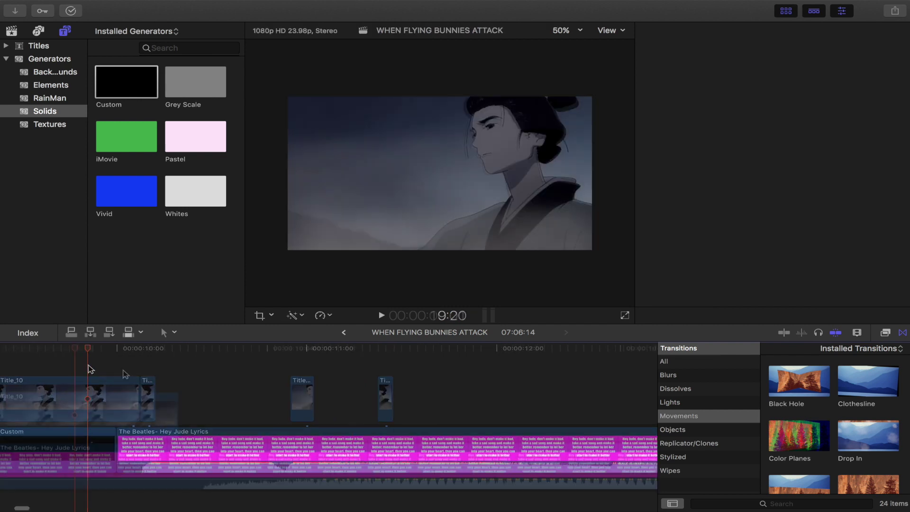
- Place the next mouth clip right after the first title and check the L-mouth sync
key("super+4")
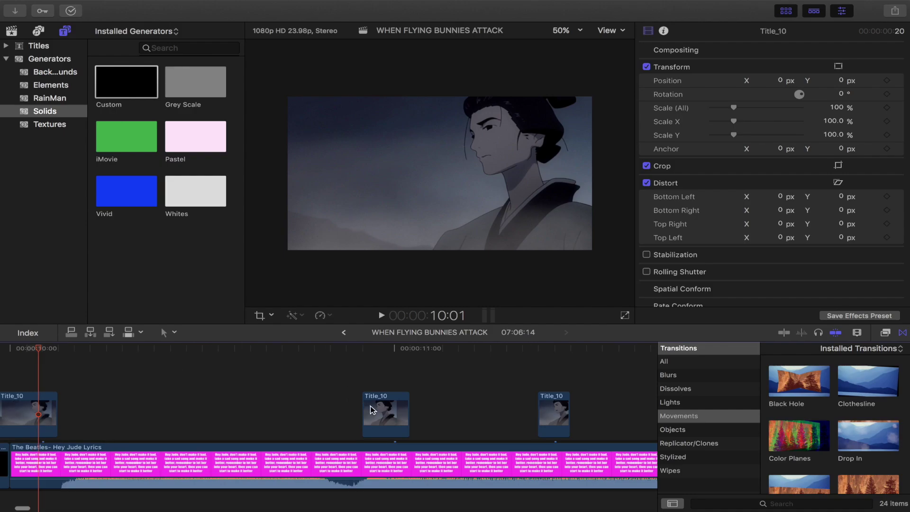
left_click_drag(370, 410, 66, 410)
left_click(56, 378)
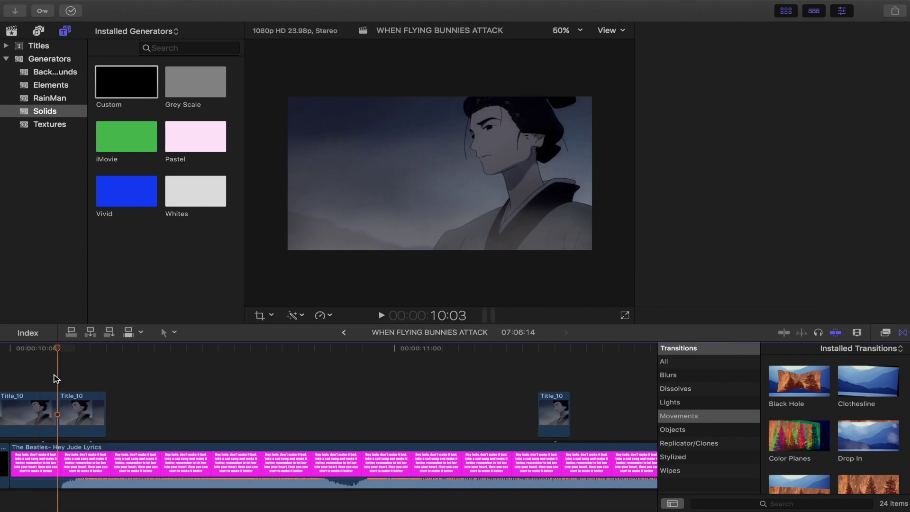
key("Right")
key("Left")
key("Left")
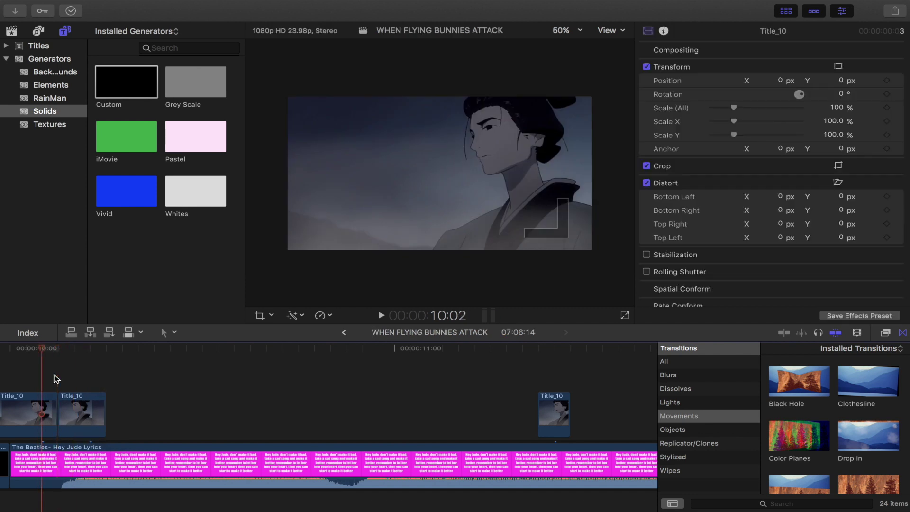
key("Right")
- Trim the second mouth clip's edge shorter and select it
key("super+minus")
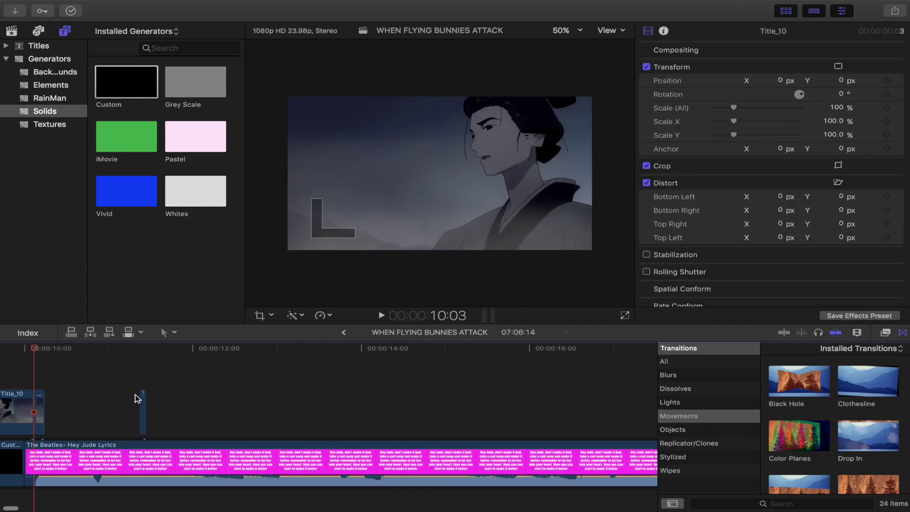
left_click_drag(142, 399, 50, 396)
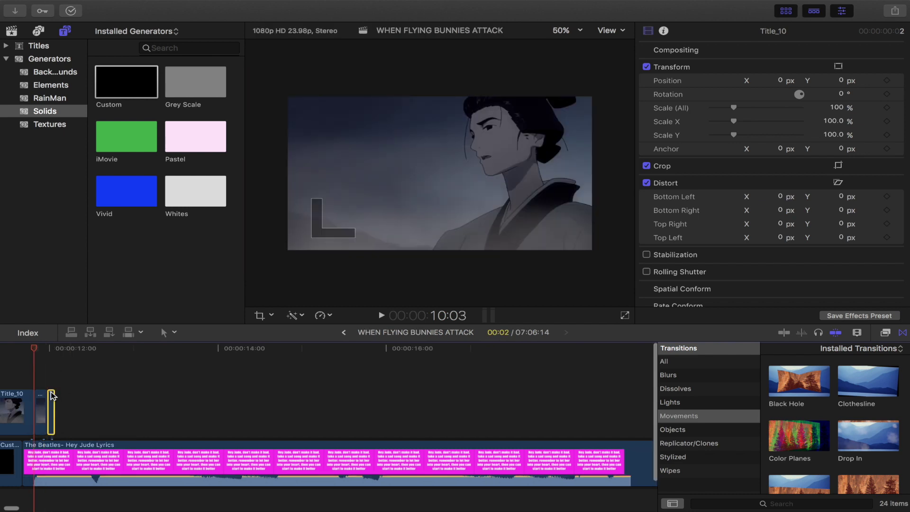
key("super+equal")
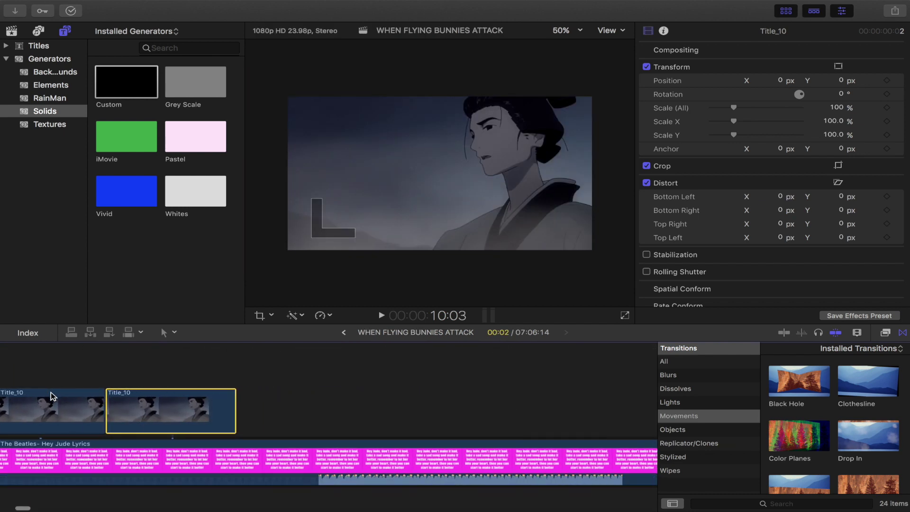
left_click(125, 403)
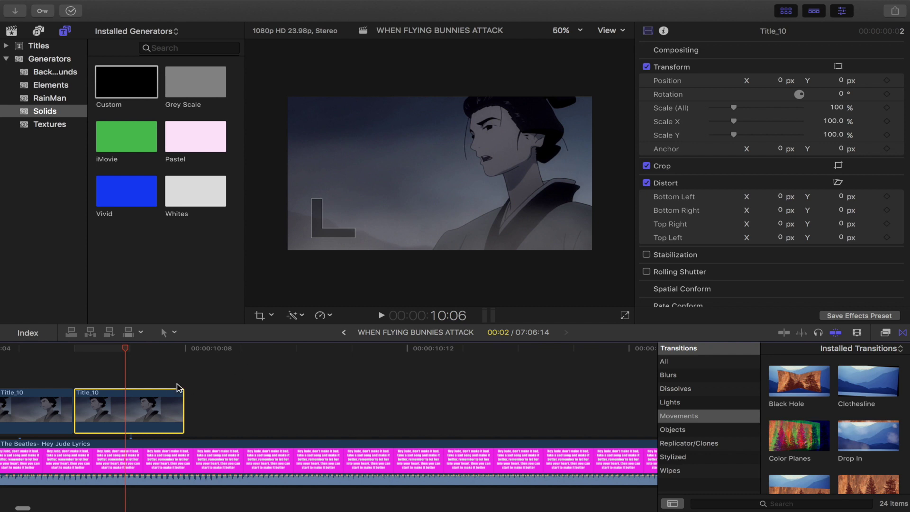
- Set a custom 1% speed on the Title_10 clip and drag it into position
left_click(323, 316)
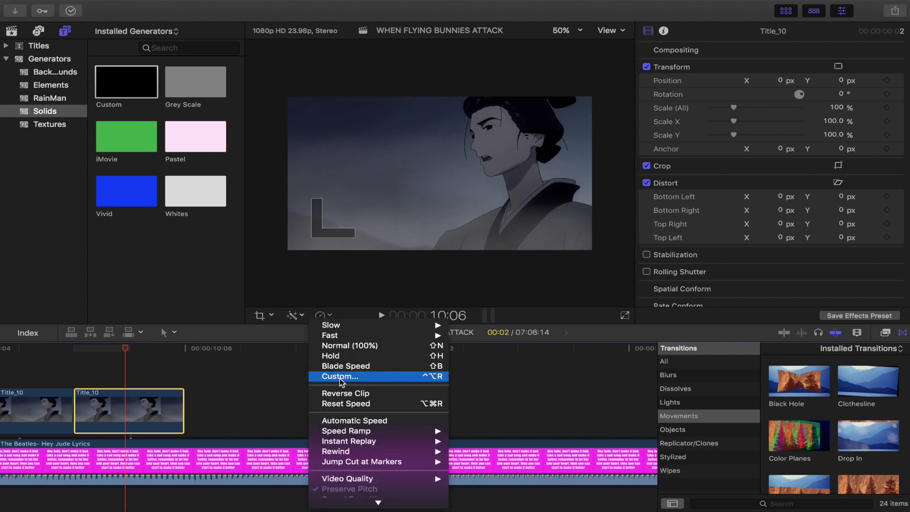
left_click(339, 376)
type("1")
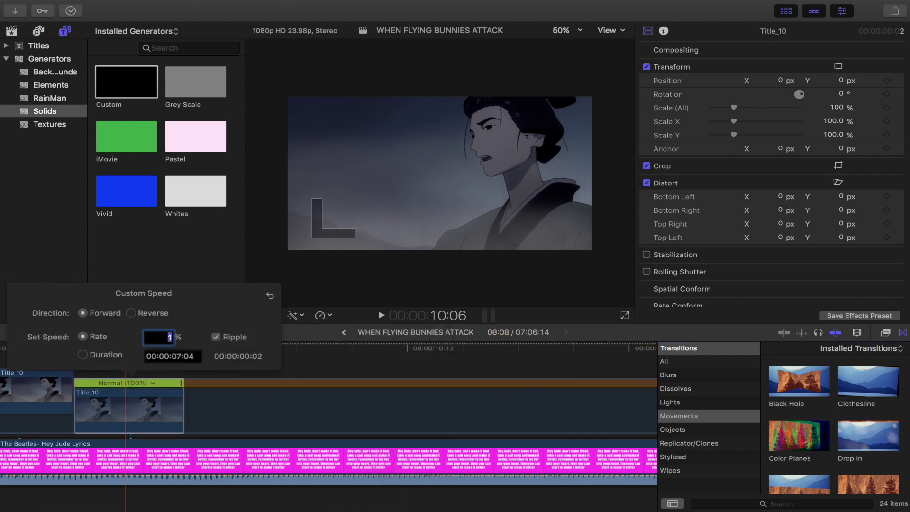
key("Return")
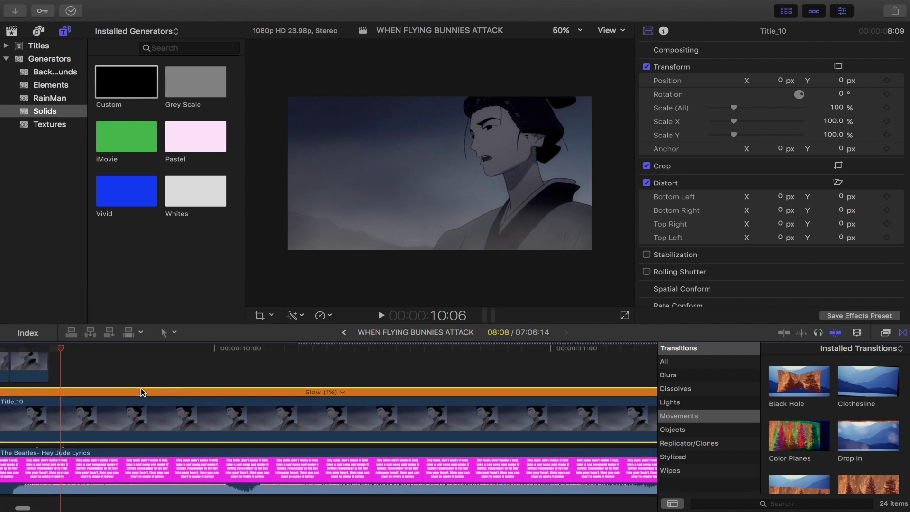
mouse_move(143, 393)
left_mouse_down()
mouse_move(170, 422)
mouse_move(139, 424)
left_mouse_up()
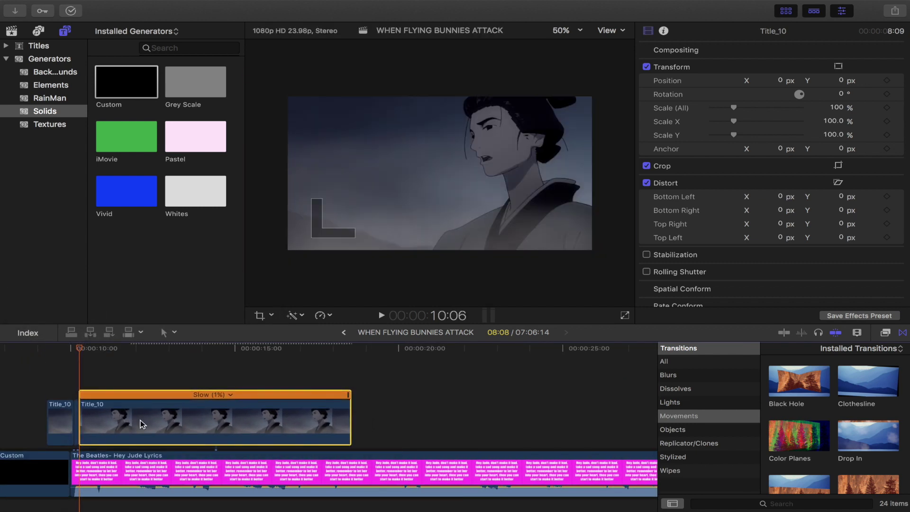
- Play the song to the next syllable and split the slowed clip there
key("space")
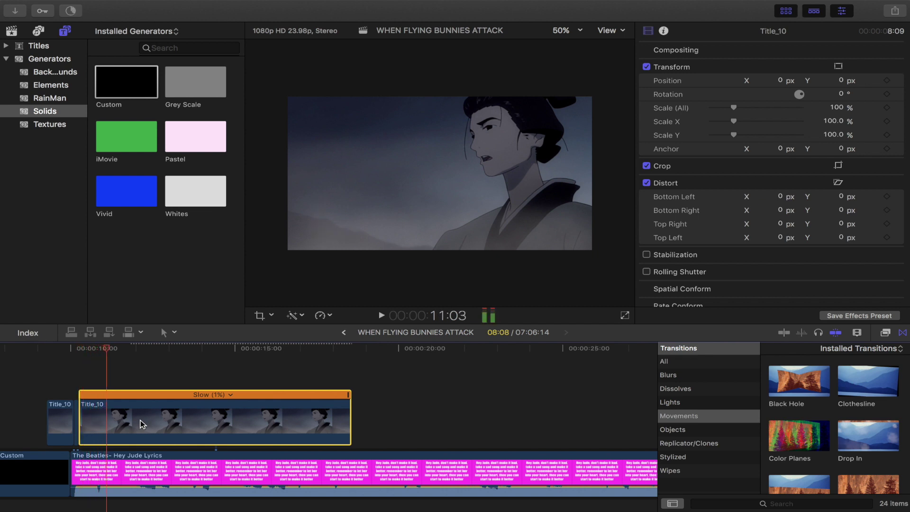
key("space")
key("b")
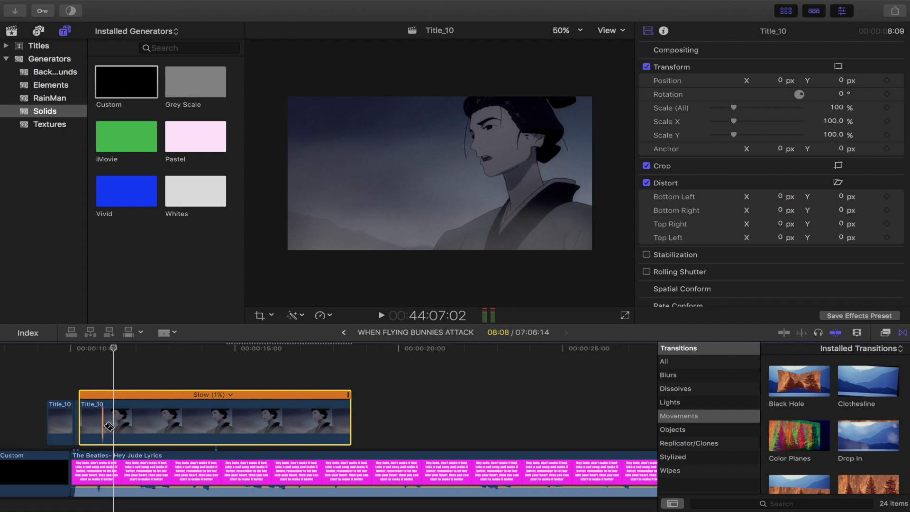
left_click(108, 426)
- Delete the leftover Title_10 piece and shorten the end of the slowed clip
key("a")
left_click(136, 428)
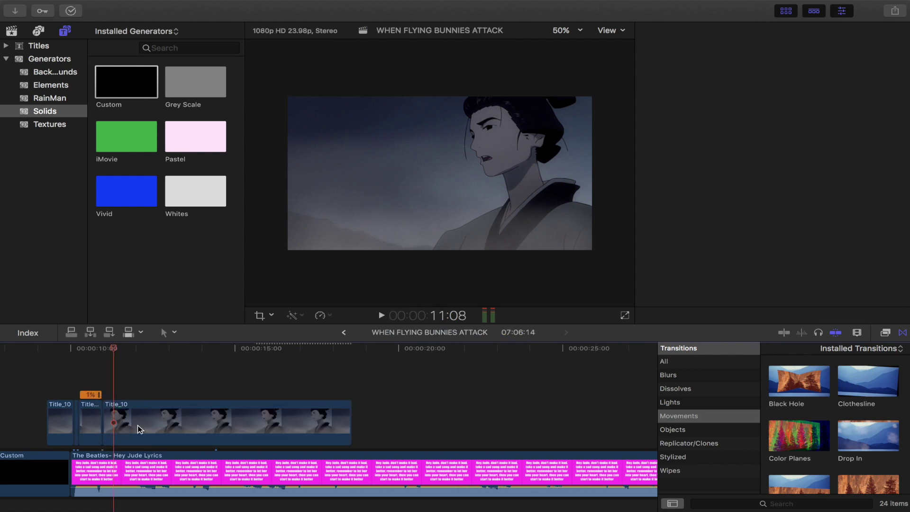
left_click(138, 428)
key("Delete")
key("super+equal")
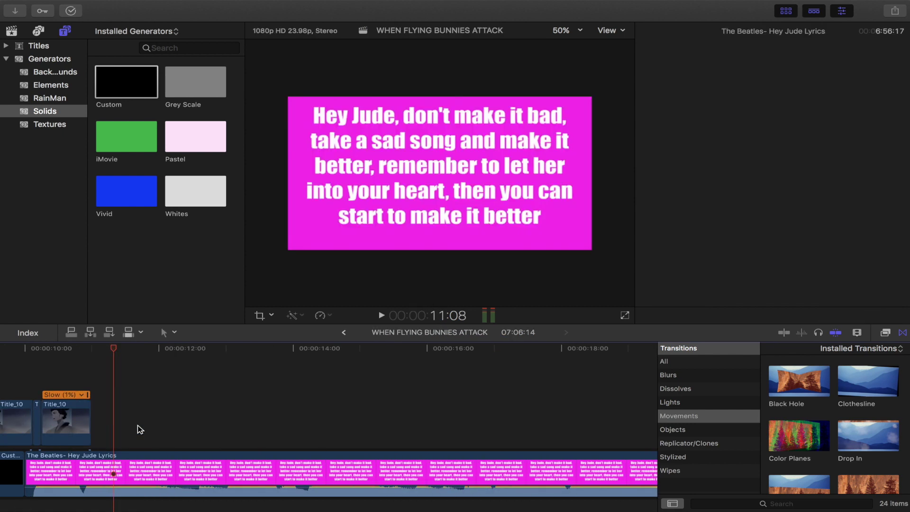
key("super+equal")
key("super+equal")
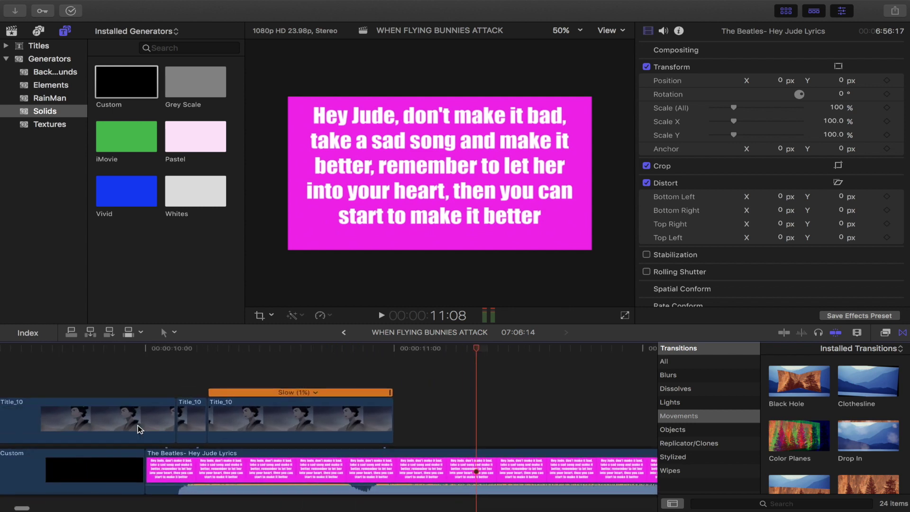
scroll(66, 387, "right", 3)
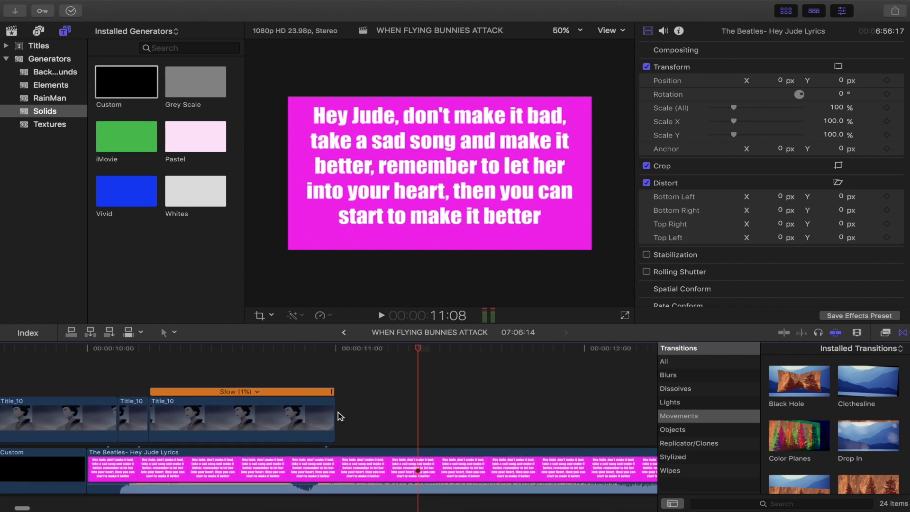
left_click_drag(309, 414, 256, 434)
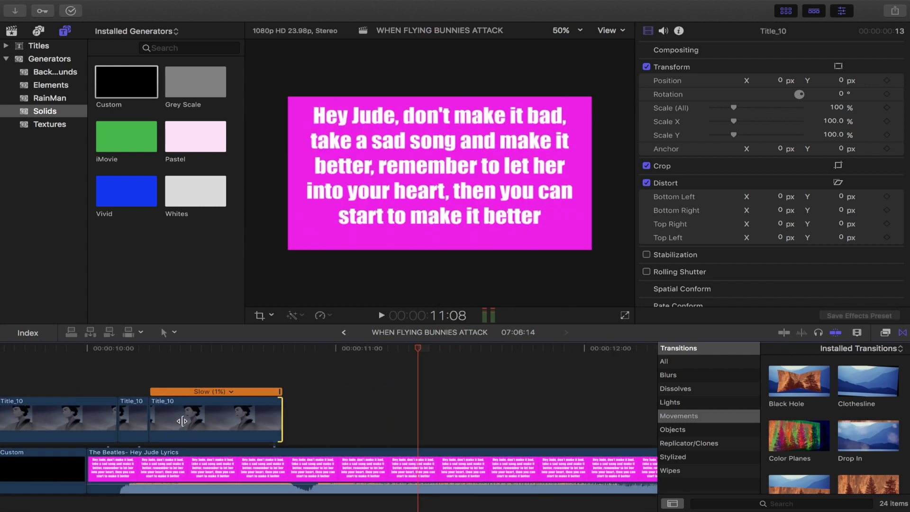
scroll(182, 421, "left", 5)
- Play from 9:00 and step through frames to find the next syllable
left_click(69, 382)
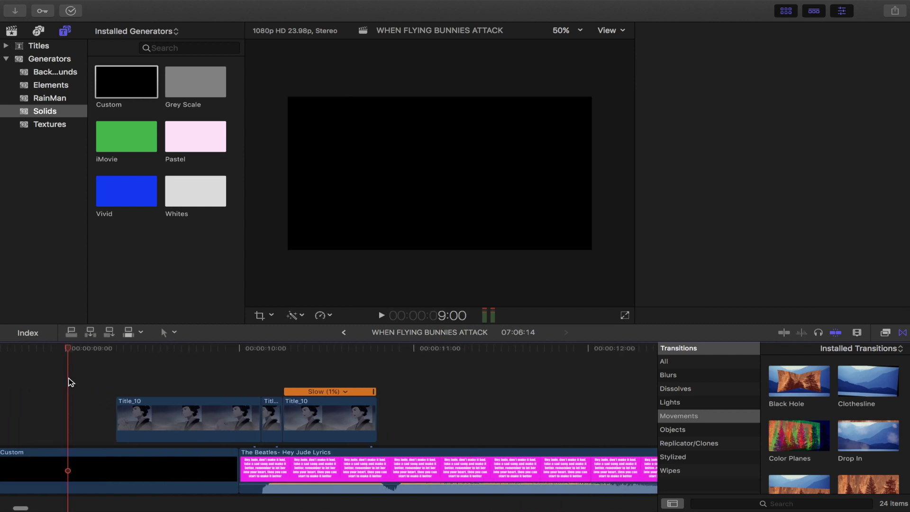
key("space")
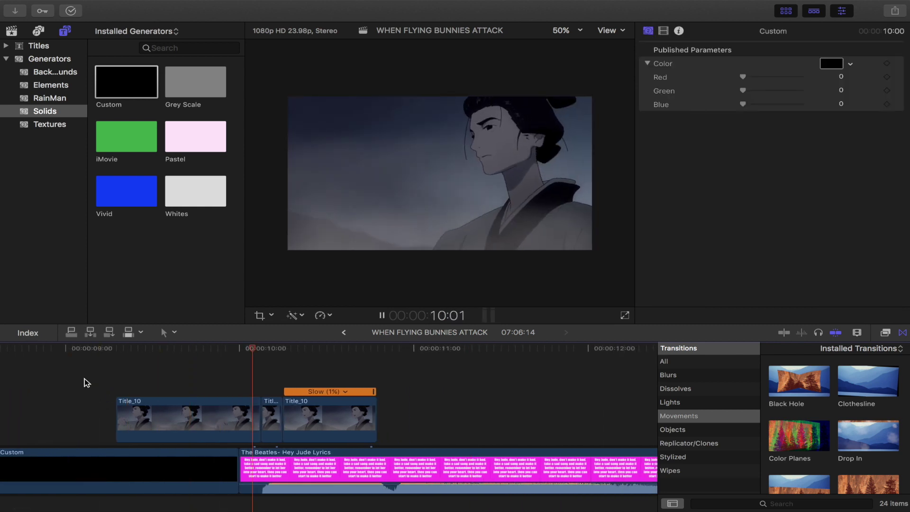
left_click(84, 381)
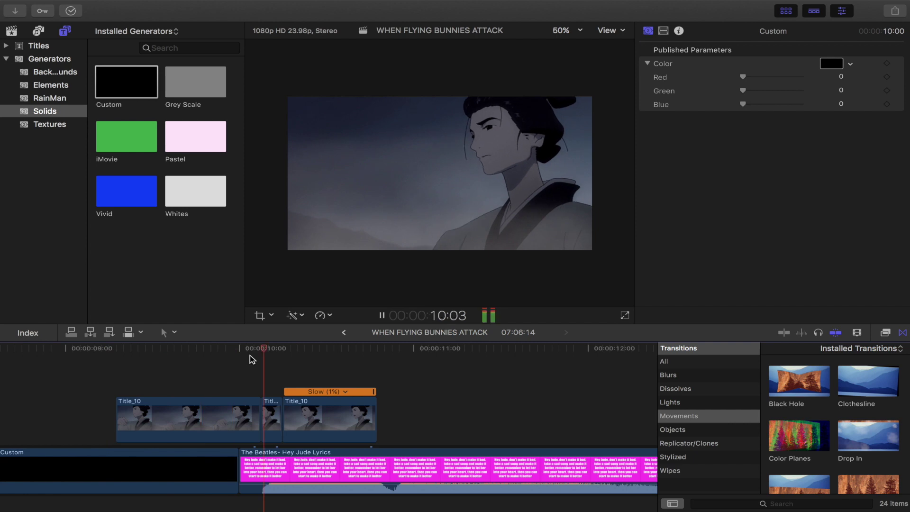
key("space")
key("Left")
key("Left")
key("Left")
key("Left")
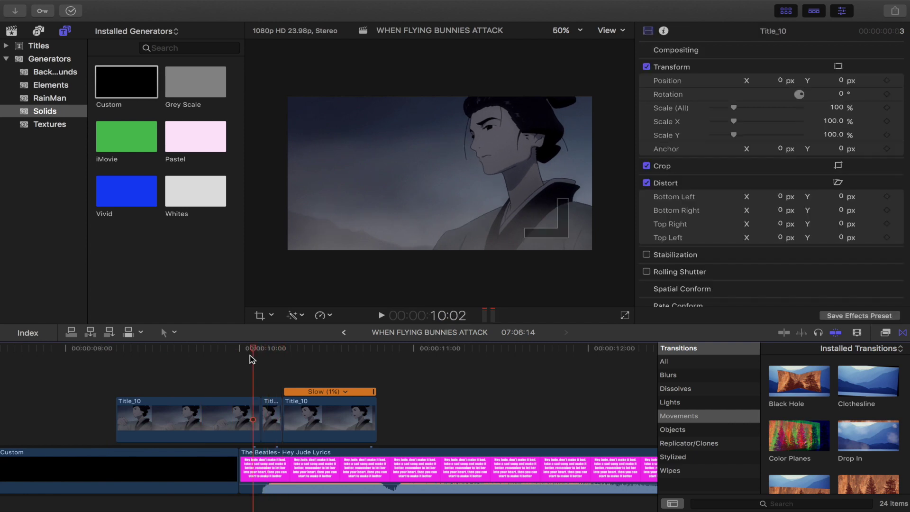
key("Right")
key("Right")
key("Right")
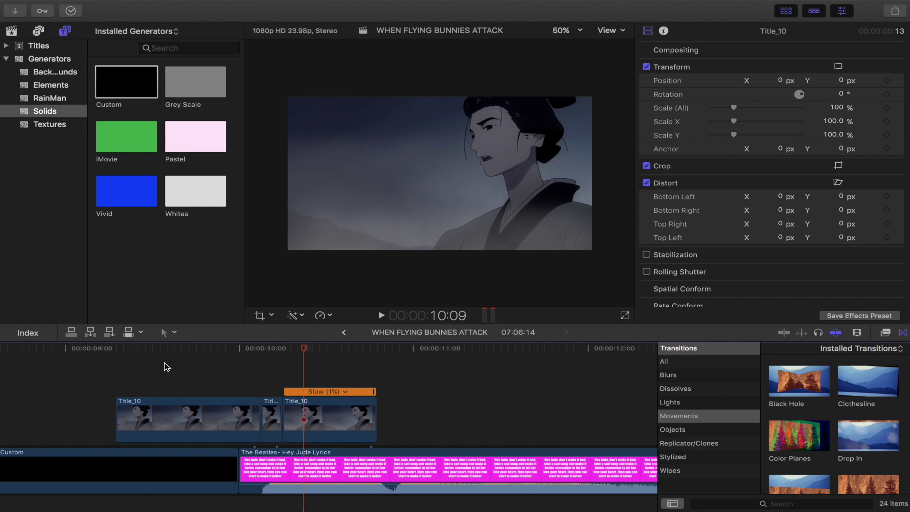
key("space")
key("super+equal")
key("space")
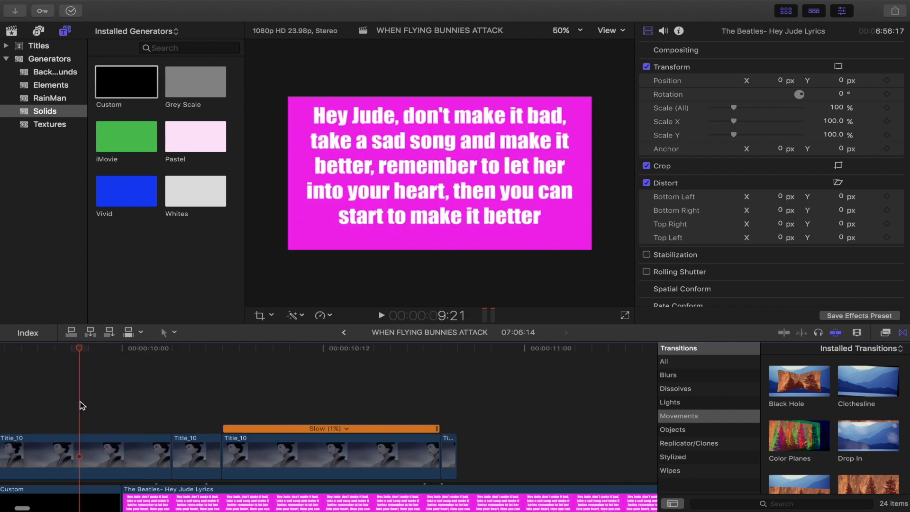
- Paste another mouth clip at the next syllable point
key("t")
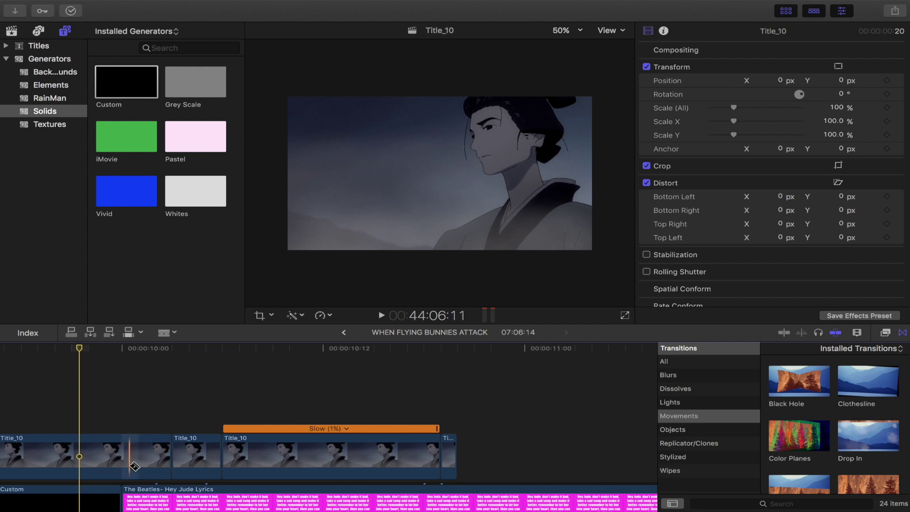
left_click(146, 458)
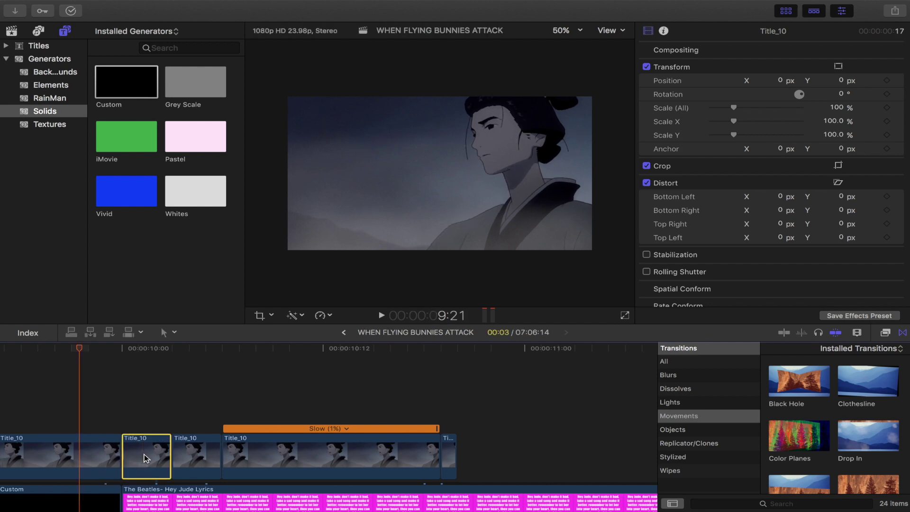
key("a")
scroll(145, 456, "right", 1)
scroll(144, 455, "right", 5)
left_click(253, 426)
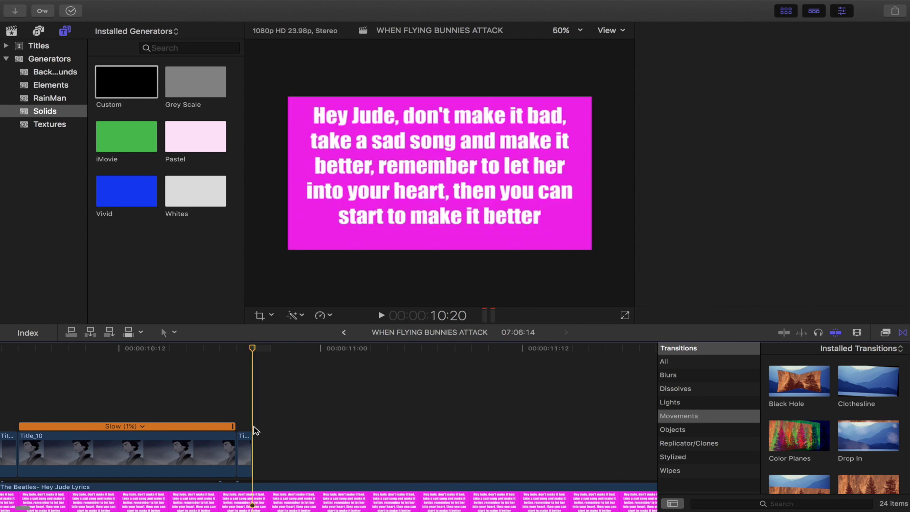
key("super+v")
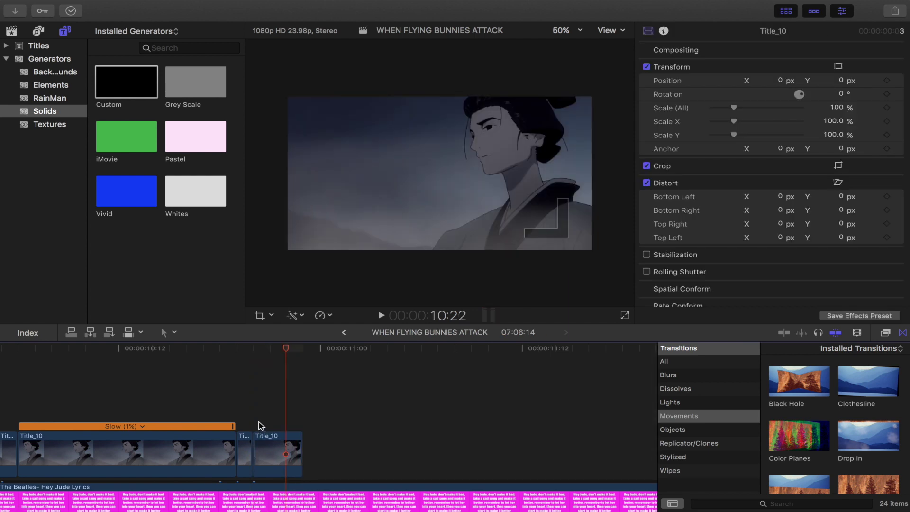
- Step back and forth frame by frame to check the pasted clip's timing
key("Right")
key("Left")
key("Left")
key("Left")
key("Left")
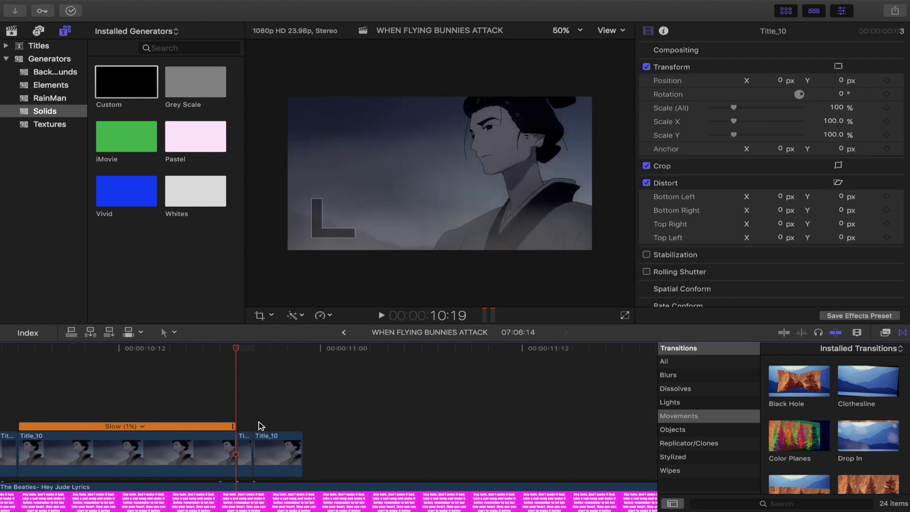
key("Right")
key("Right")
key("Right")
key("Left")
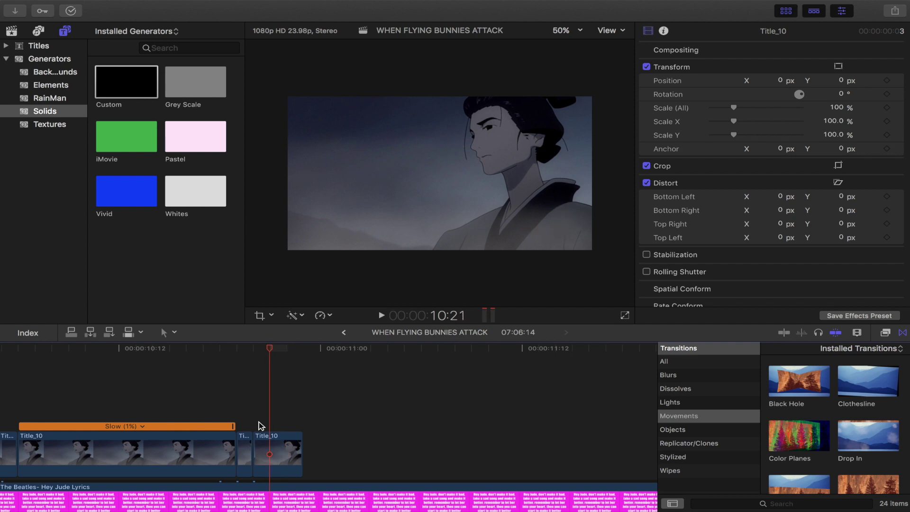
key("Left")
key("Right")
key("Right")
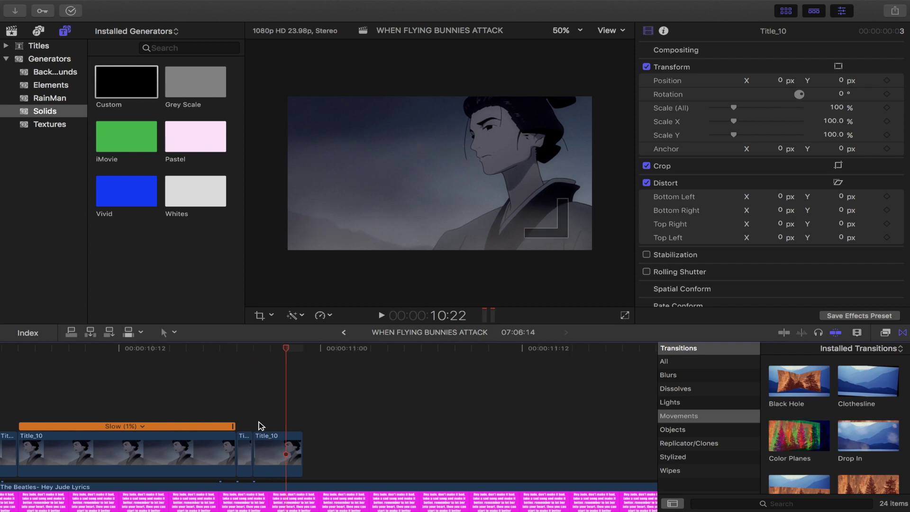
- Zoom out, return the playhead to 9:22, and play the mouth clips with the song
left_click(240, 447)
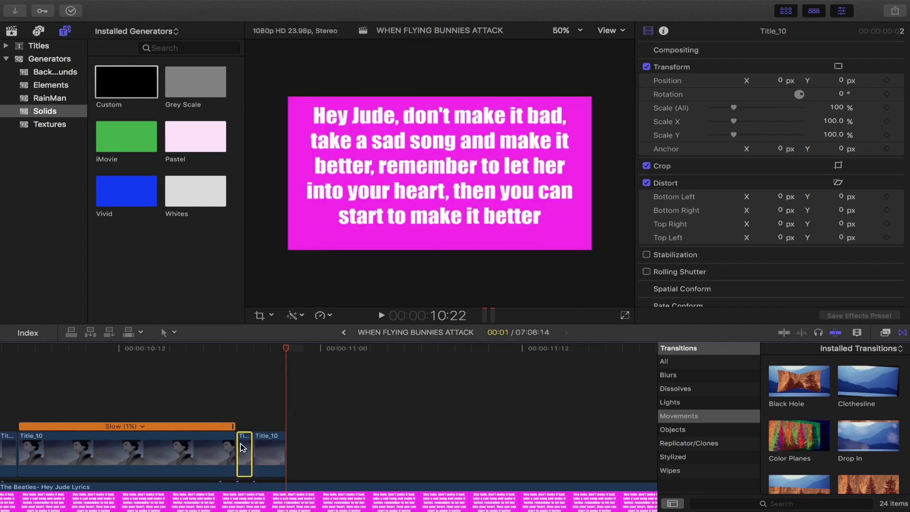
left_click(291, 420)
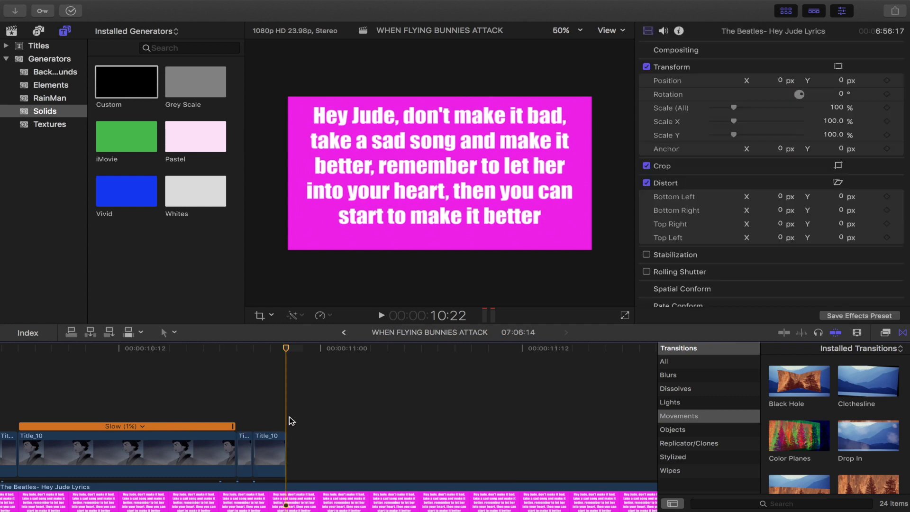
key("Right")
key("super+minus")
left_click(222, 452)
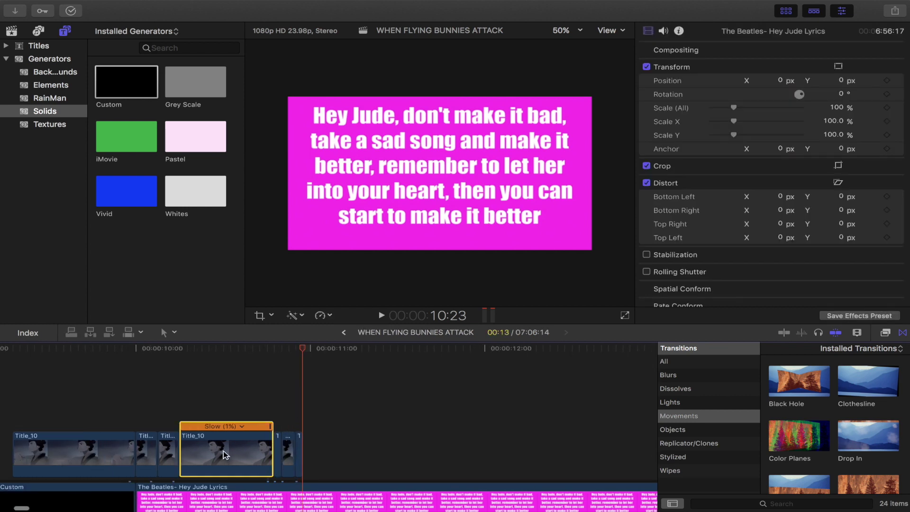
left_click(321, 427)
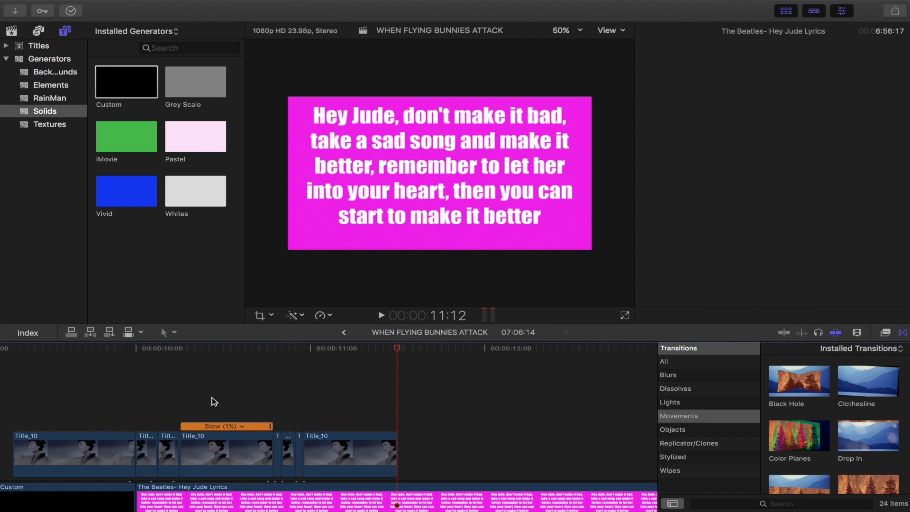
left_click(127, 412)
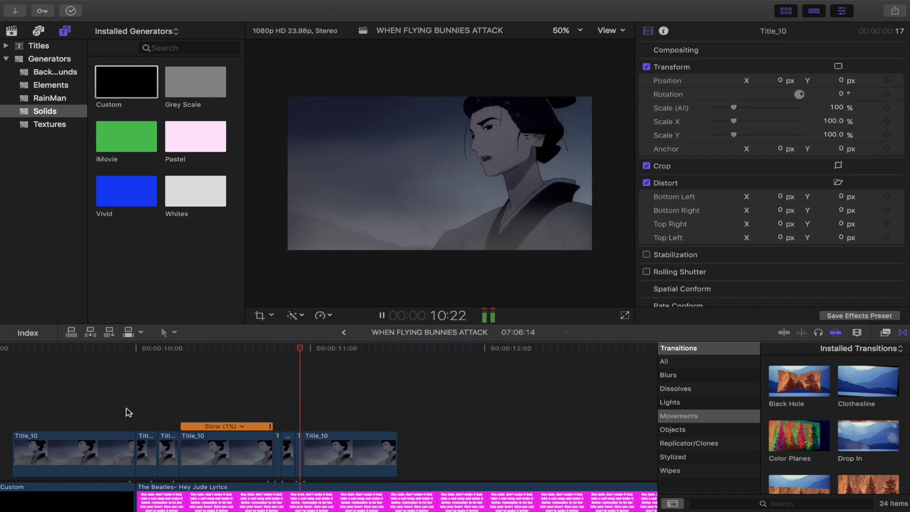
key("space")
scroll(126, 412, "right", 2)
scroll(157, 412, "down", 3)
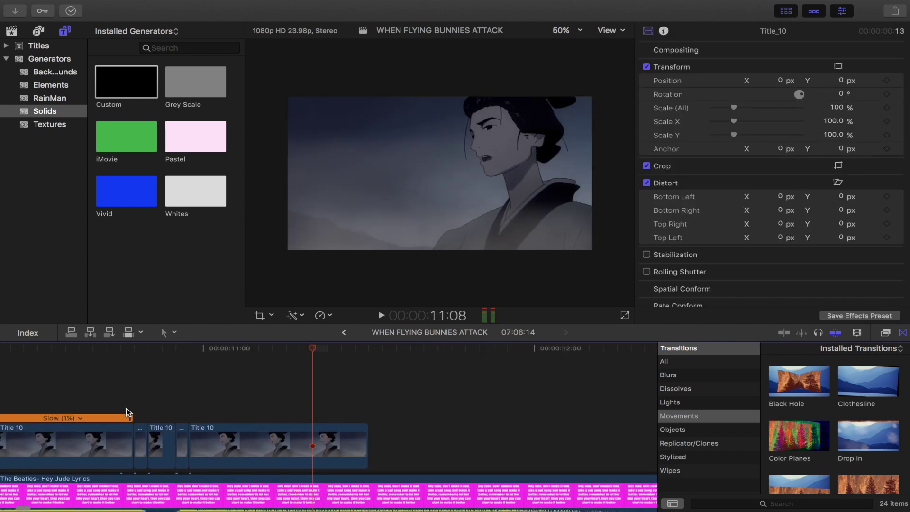
left_click(194, 445)
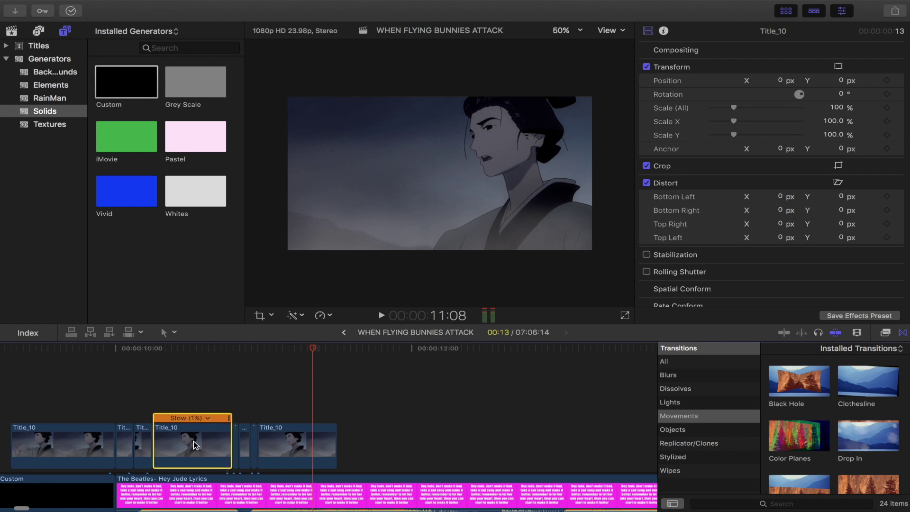
left_click(200, 406)
left_click(240, 411)
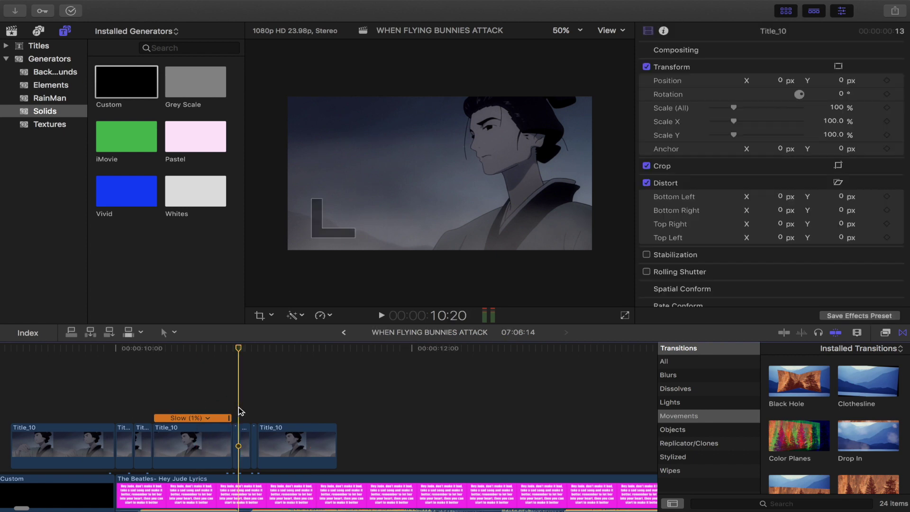
scroll(241, 406, "up", 3)
left_click(236, 430)
scroll(235, 430, "up", 2)
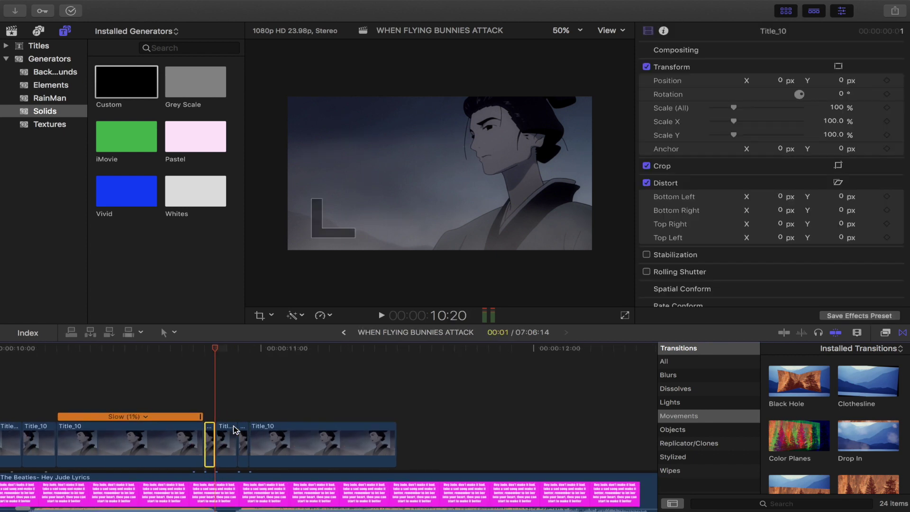
scroll(246, 409, "right", 3)
left_click(136, 388)
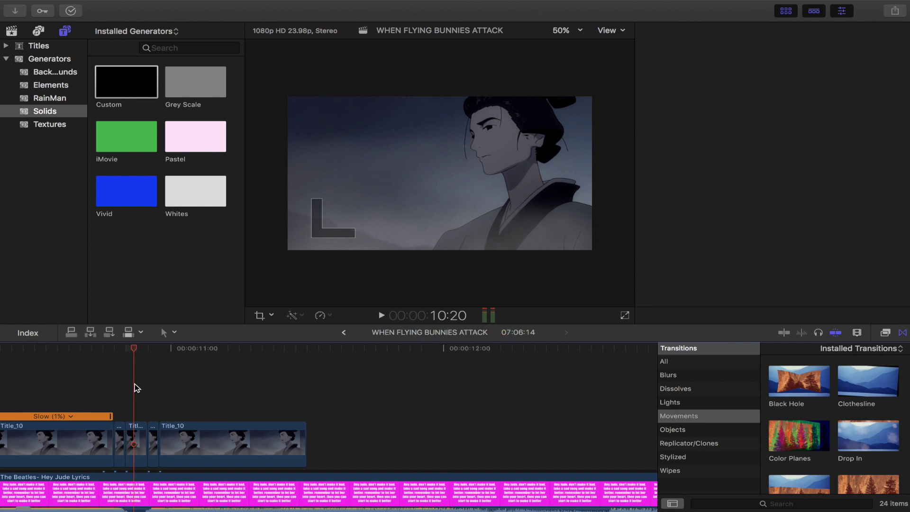
scroll(163, 377, "left", 5)
scroll(111, 376, "right", 3)
scroll(110, 376, "right", 3)
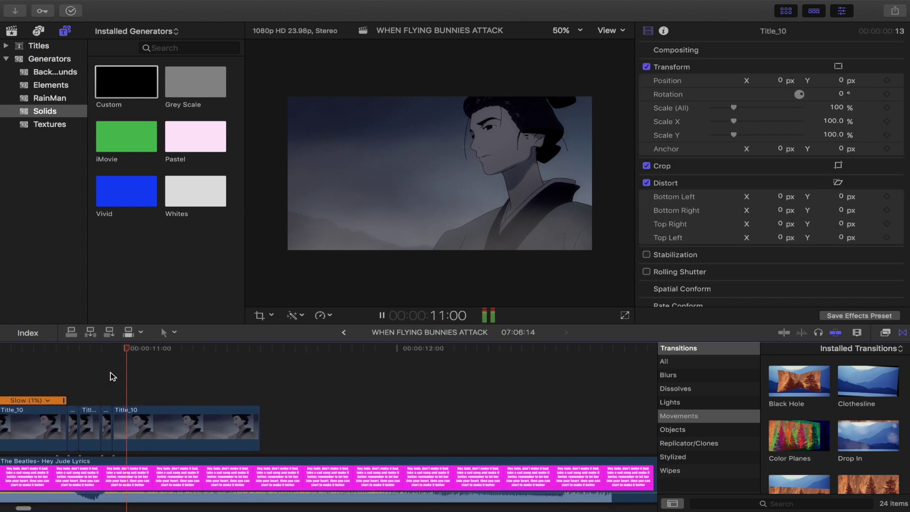
key("space")
scroll(115, 371, "left", 3)
scroll(120, 368, "down", 1)
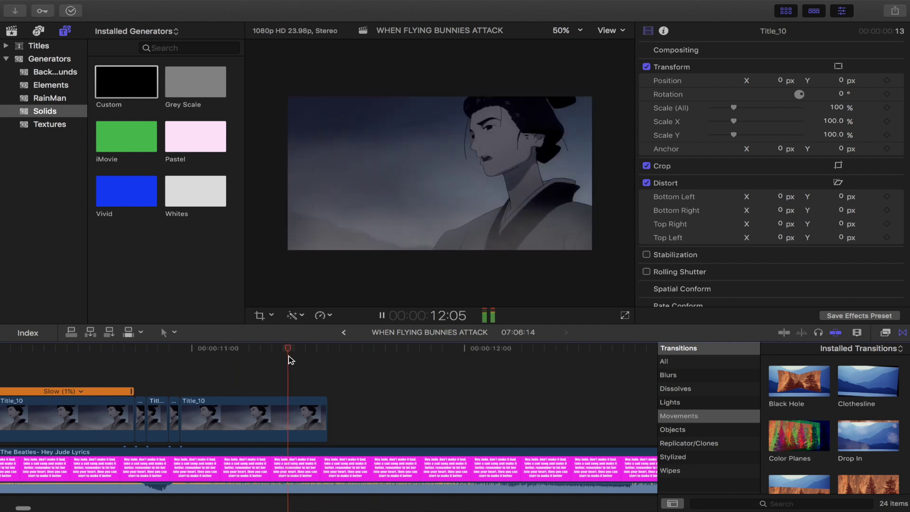
- Stop playback and extend the last Title_10 mouth clip's right edge
key("space")
key("super+minus")
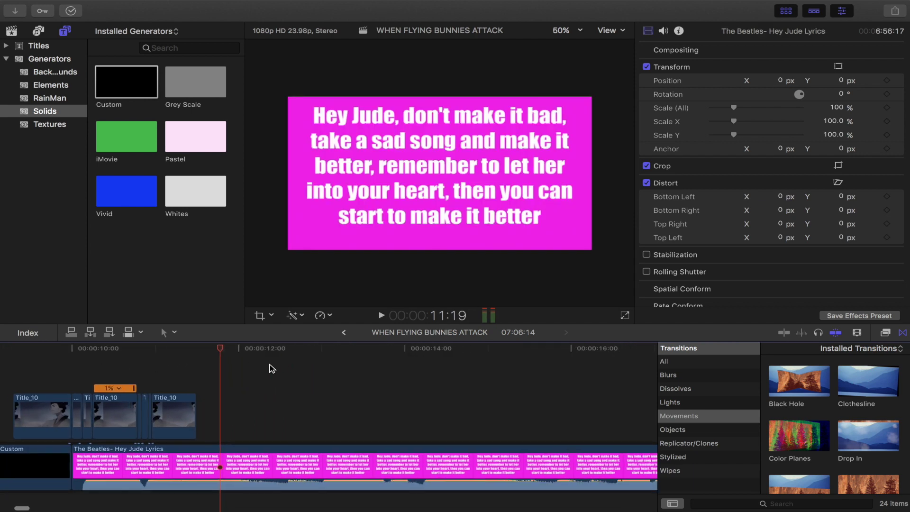
left_click_drag(192, 406, 229, 406)
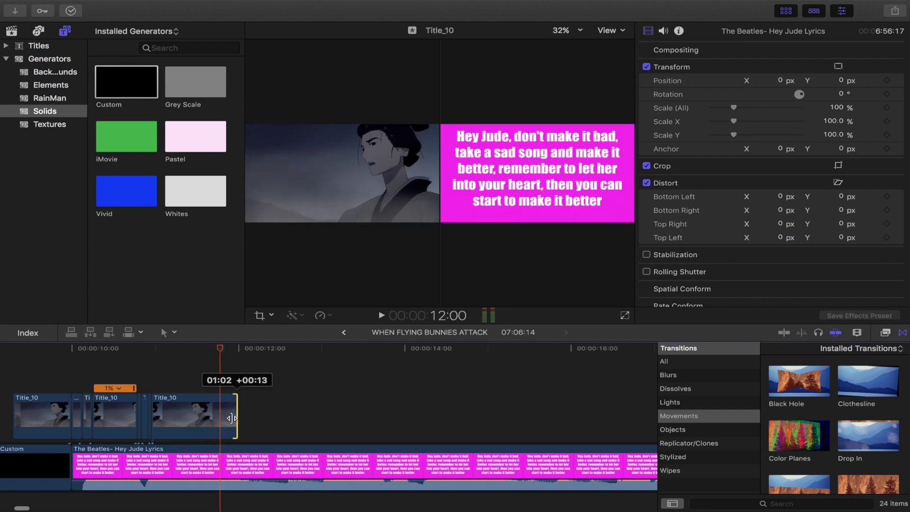
- Replay from 10:20 and lengthen the last mouth clip slightly toward 12:03
left_click(140, 369)
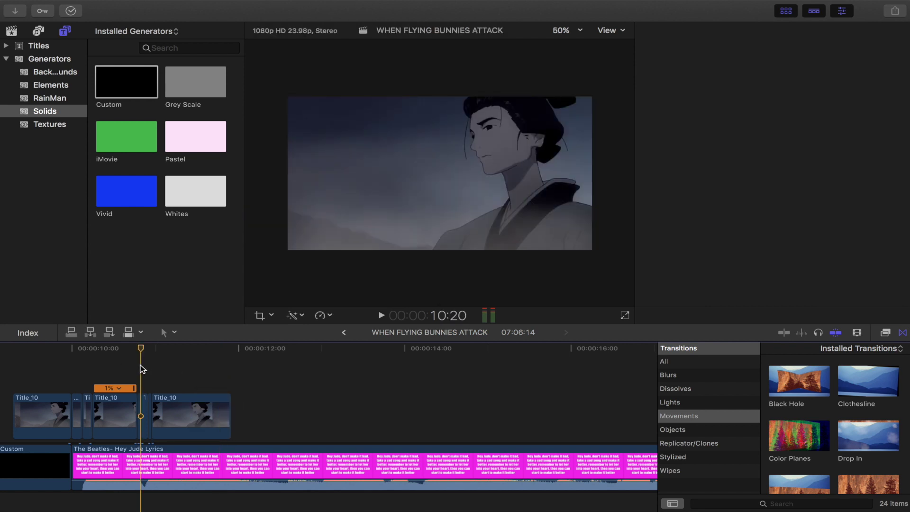
scroll(164, 377, "right", 2)
key("space")
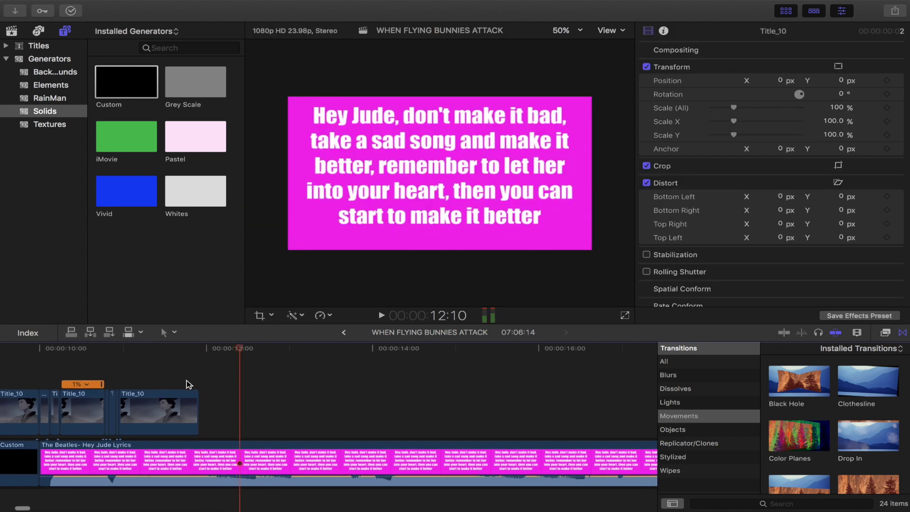
key("space")
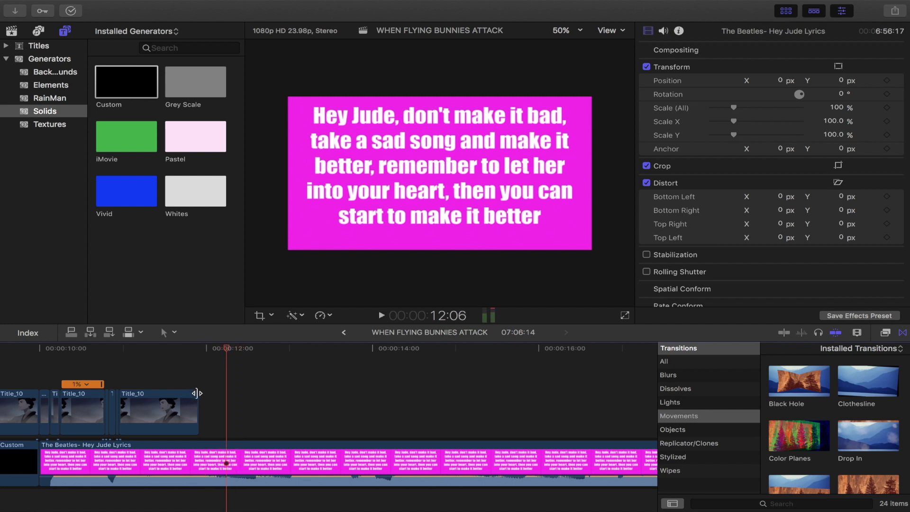
left_click_drag(197, 393, 211, 394)
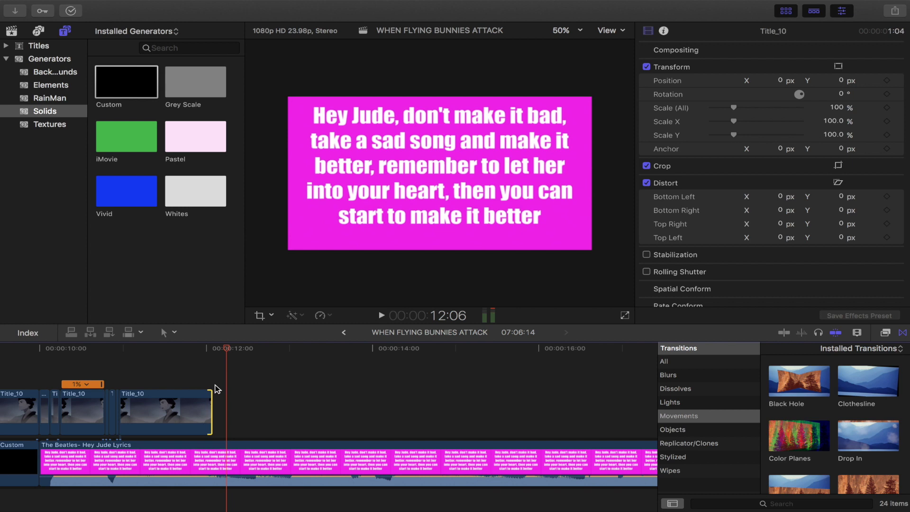
left_click(217, 389)
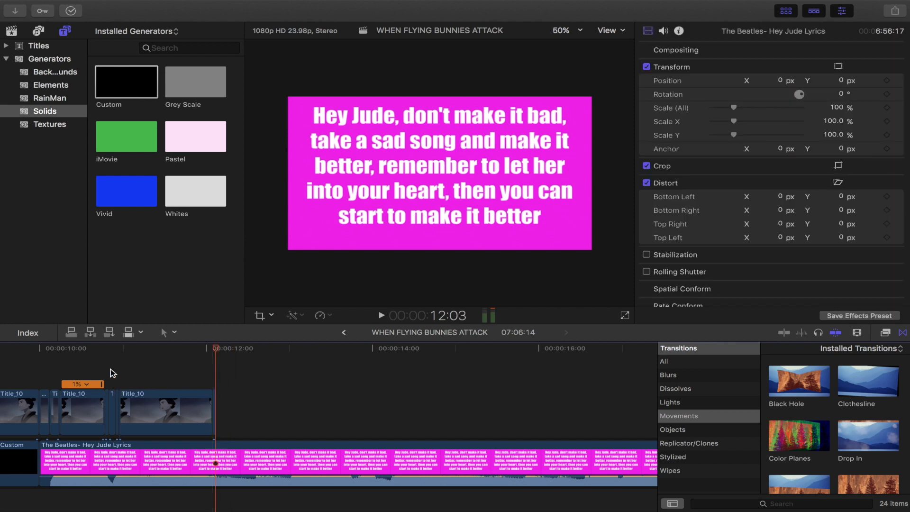
left_click(110, 373)
key("super+equal")
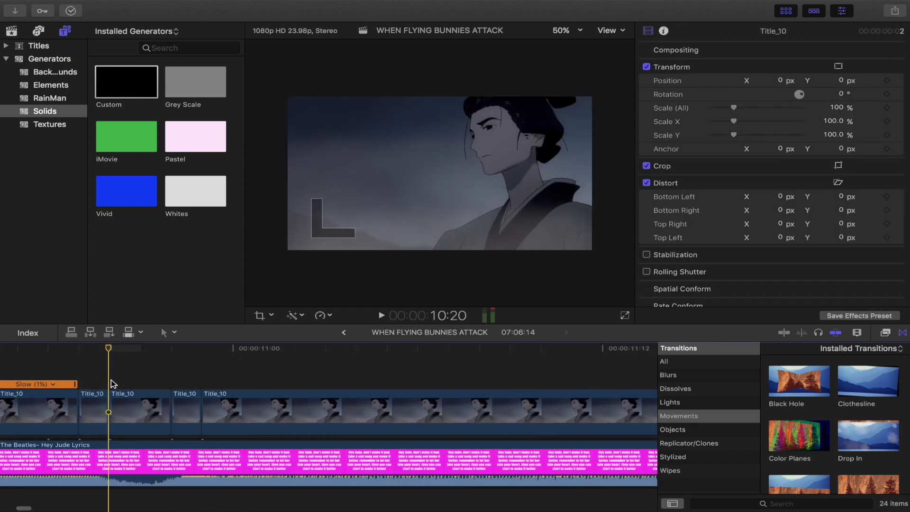
left_click(134, 410)
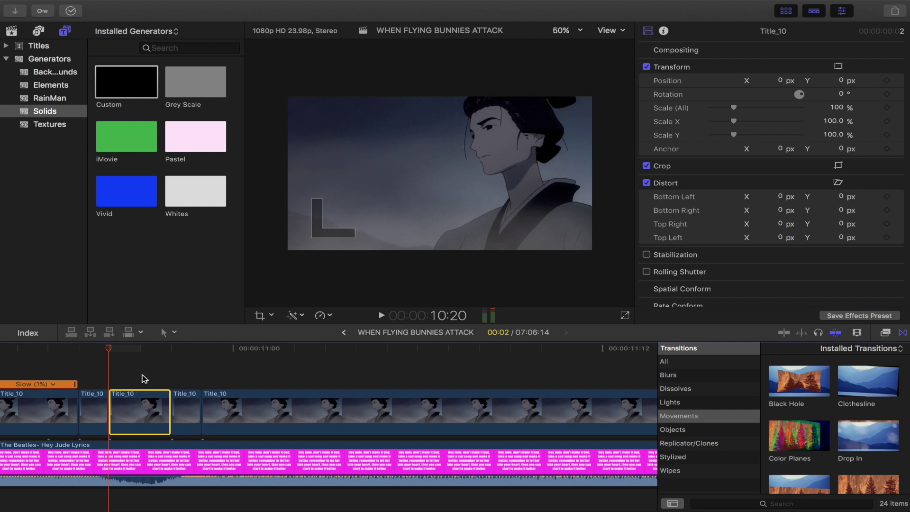
key("Right")
key("Right")
key("Right")
key("Right")
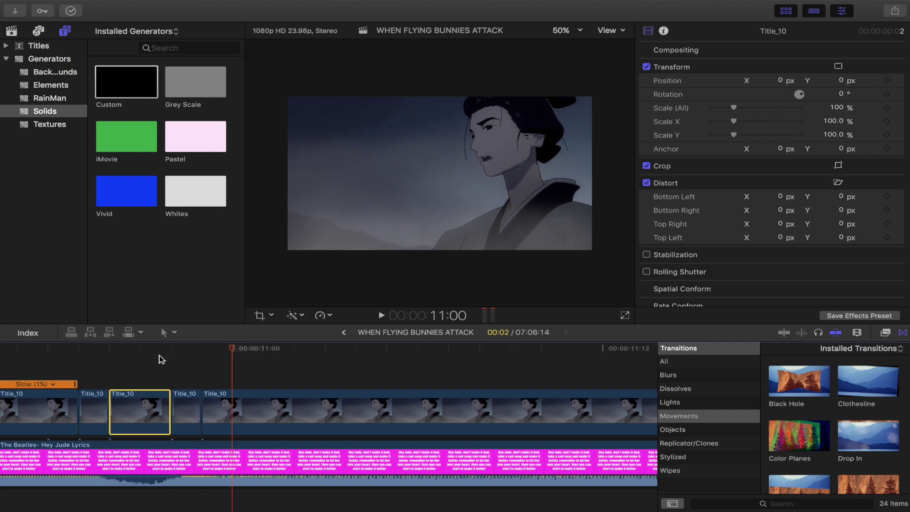
key("Left")
key("Left")
key("Left")
scroll(159, 359, "right", 3)
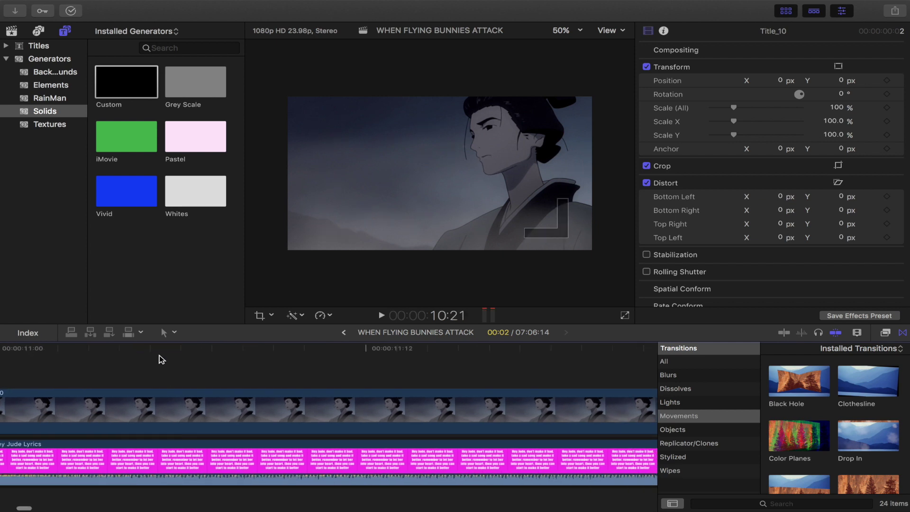
scroll(159, 359, "right", 3)
scroll(159, 359, "right", 3)
scroll(159, 358, "right", 3)
scroll(159, 360, "left", 1)
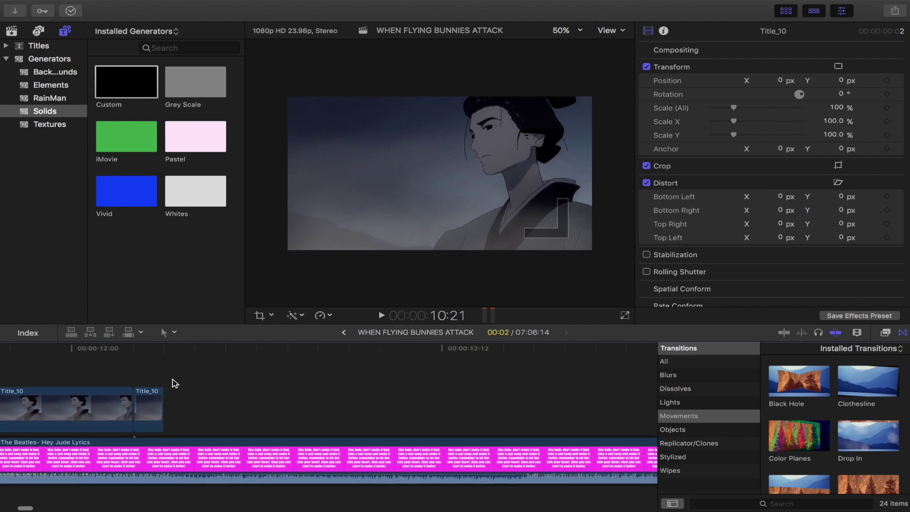
left_click(164, 381)
key("super+minus")
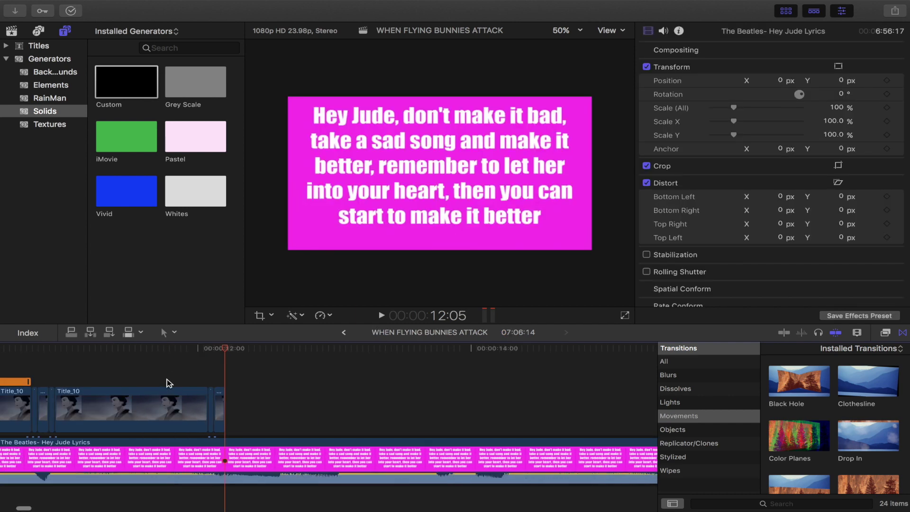
key("super+minus")
key("super+minus")
left_click(131, 374)
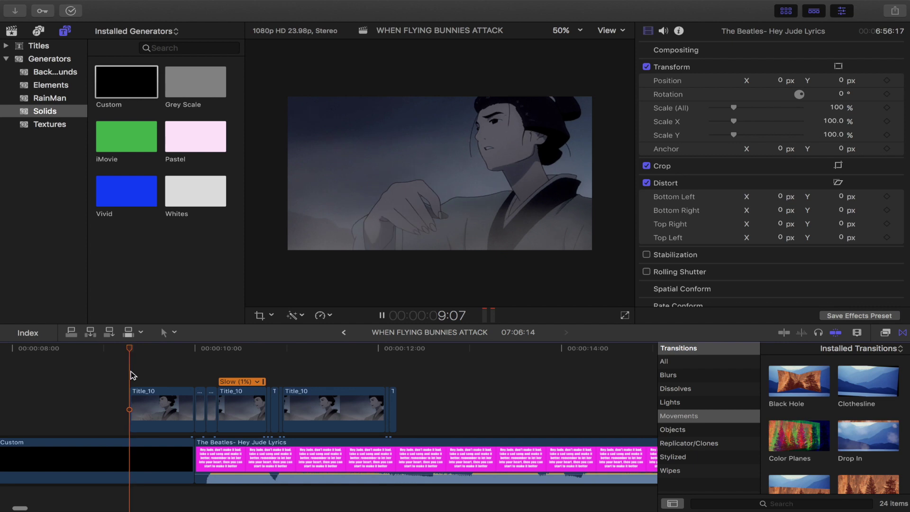
key("space")
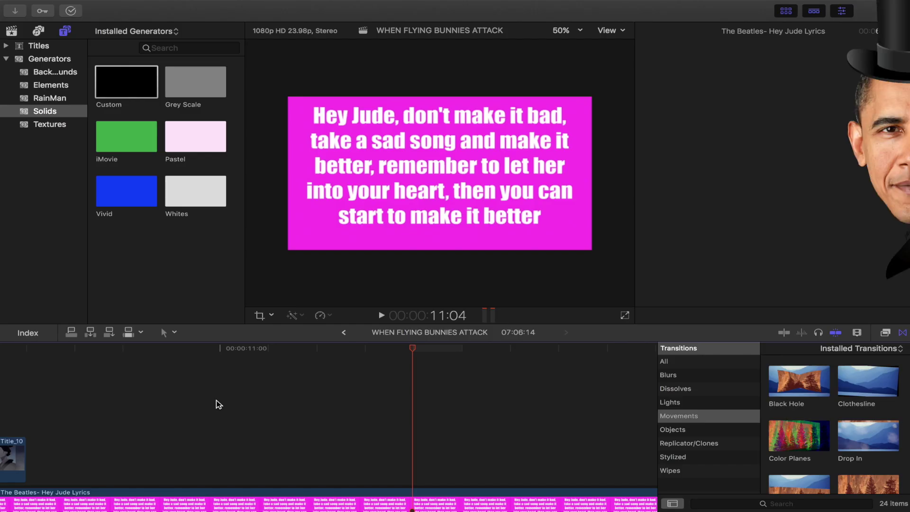
left_click(80, 405)
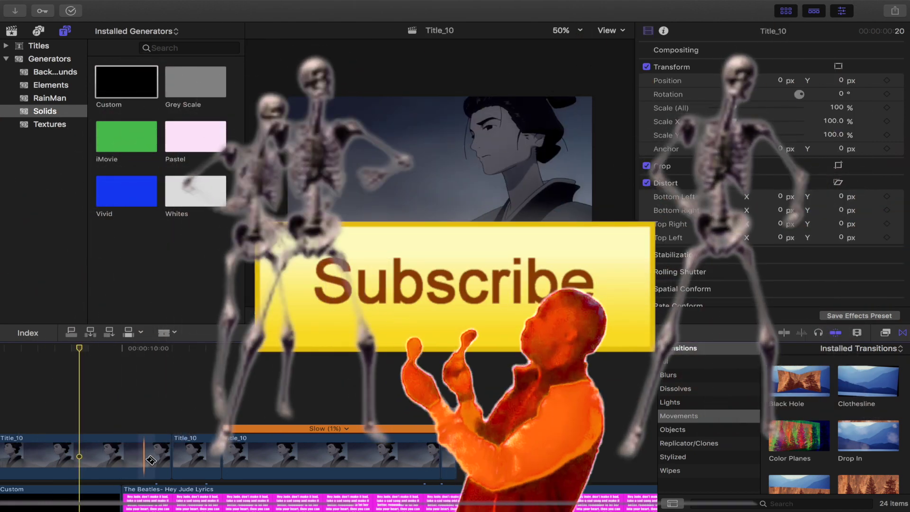
left_click(144, 460)
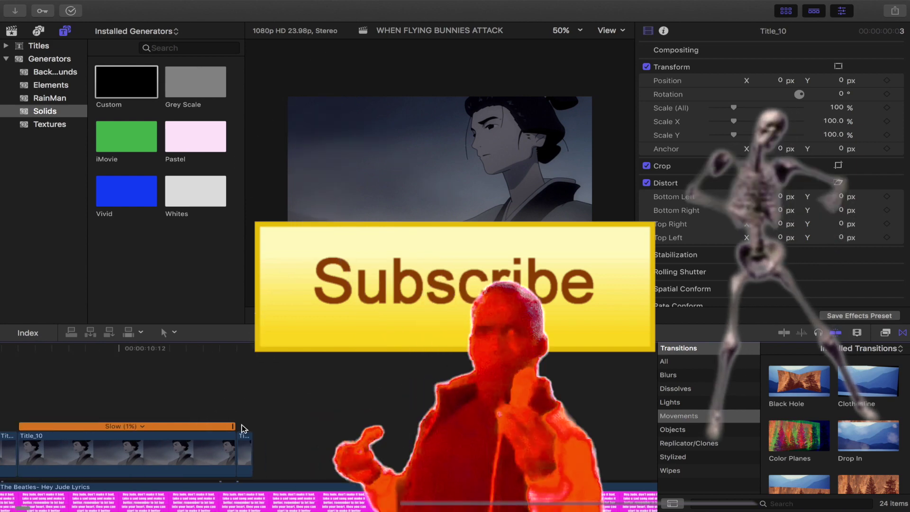
left_click(254, 429)
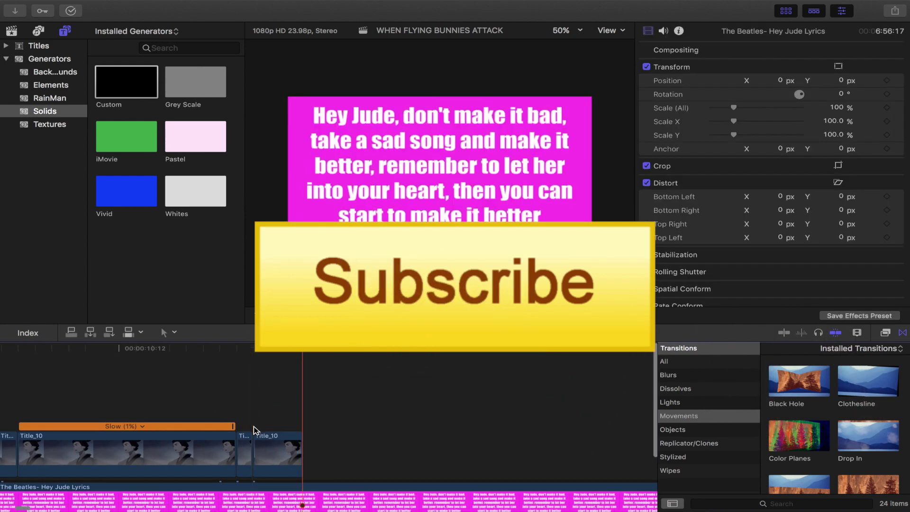